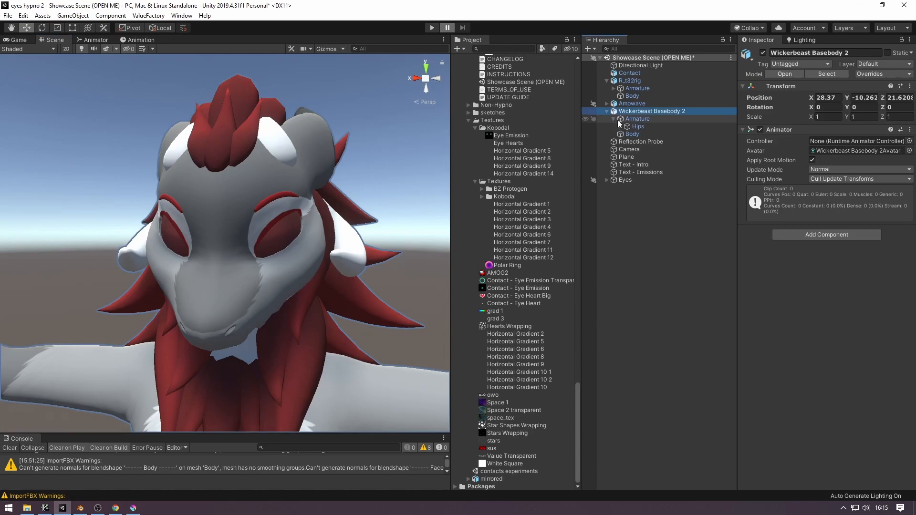
Step: Expand the Wickerbeast Basebody 2 armature and examine the LeftEye and RightEye bones under the Head bone
left_click_drag(580, 243, 499, 243)
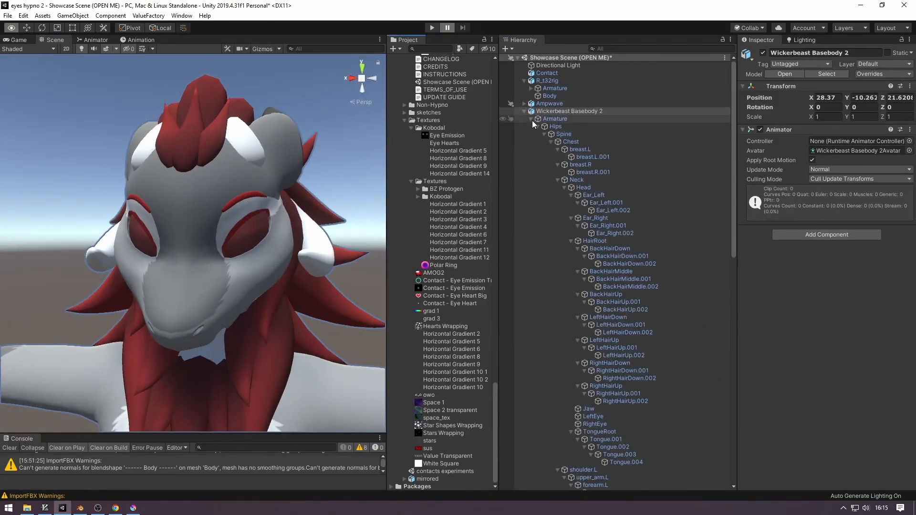
left_click(577, 189)
left_click(593, 417)
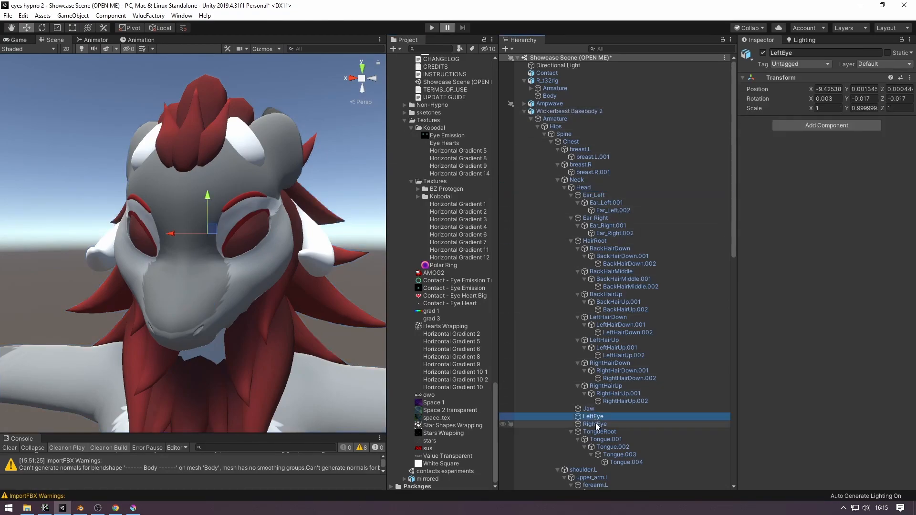
left_click(600, 424)
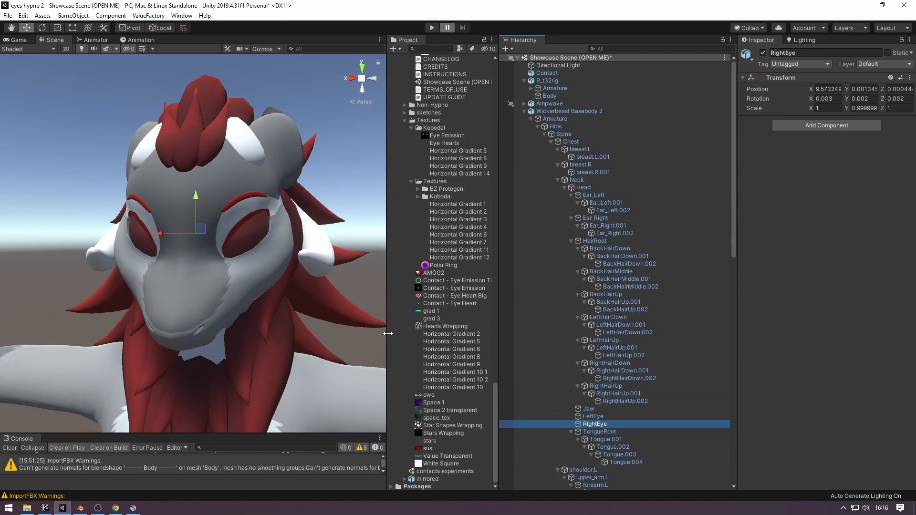
right_click_drag(318, 278, 268, 274)
left_click(599, 422)
left_click(602, 416)
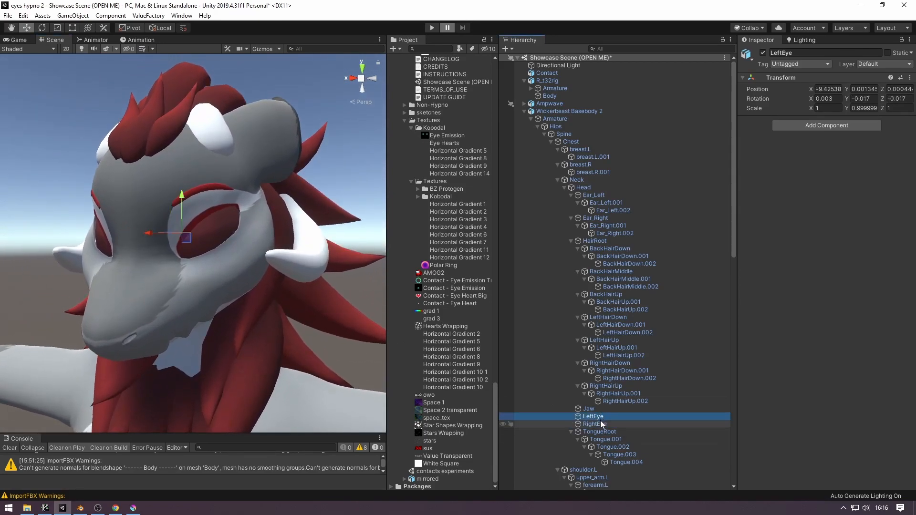
left_click(595, 426)
left_click(594, 417)
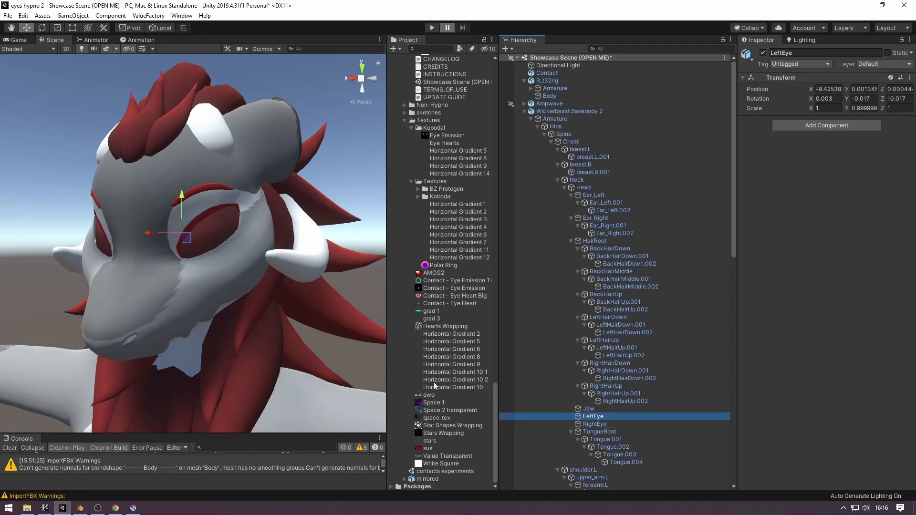
Step: Add the Contact model as a child of both the LeftEye and RightEye bones
scroll(441, 301, "up", 15)
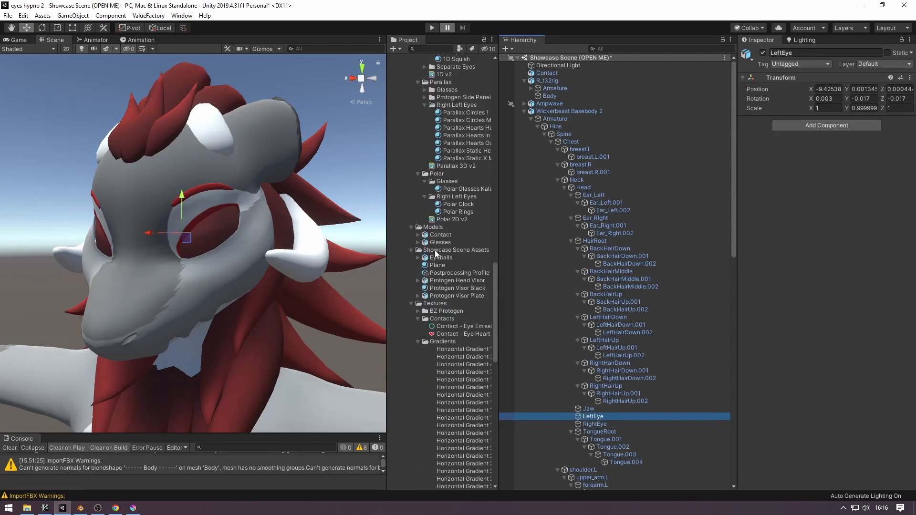
left_click_drag(437, 235, 588, 415)
left_click_drag(438, 240, 603, 434)
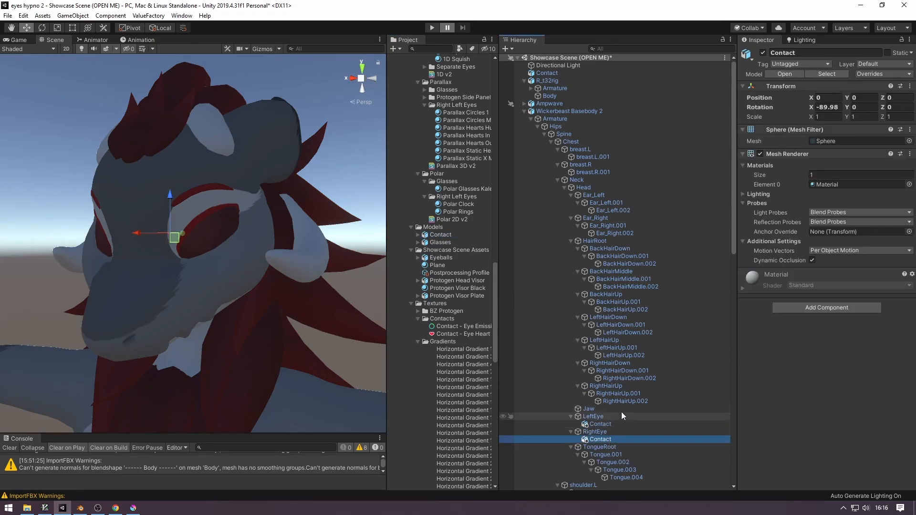
Step: Examine where the two Contact objects sit relative to the avatar's eye sockets
left_click(615, 438)
left_click(619, 424)
left_click(614, 440)
left_click(618, 424)
left_click(614, 440)
left_click(622, 425)
left_click(616, 439)
left_click(618, 424)
left_click(616, 440)
left_click(618, 425)
left_click(617, 439)
left_click(618, 424)
left_click(609, 438)
left_click(611, 425)
left_click_drag(201, 286, 221, 286, "alt")
key("d")
right_click_drag(221, 285, 240, 247)
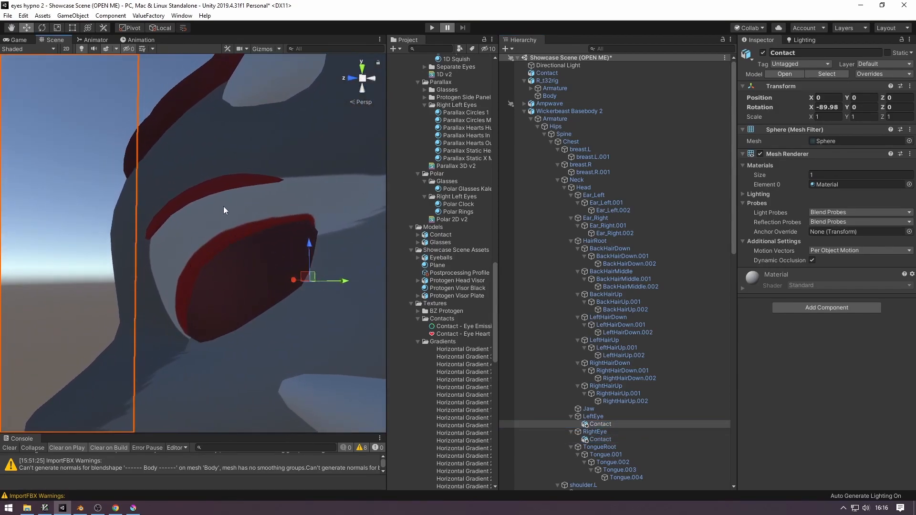
left_click_drag(234, 269, 281, 209, "alt")
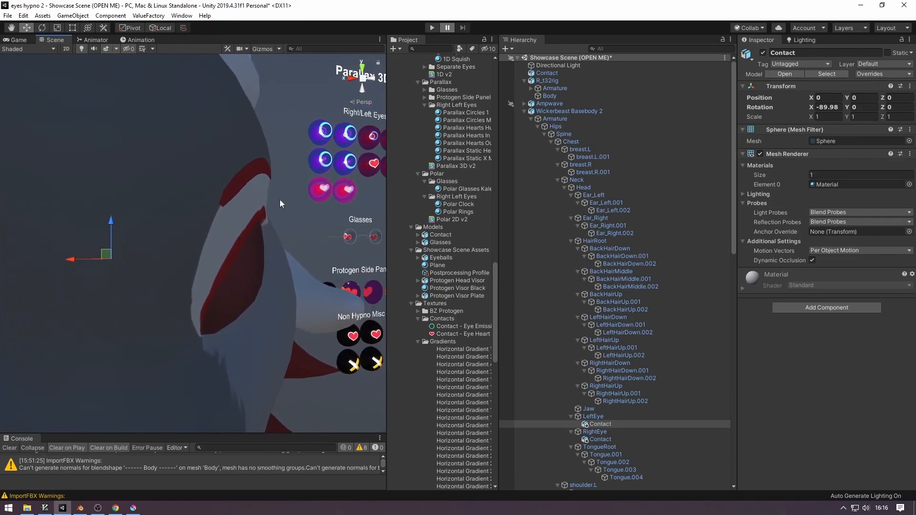
left_click_drag(257, 269, 228, 266, "alt")
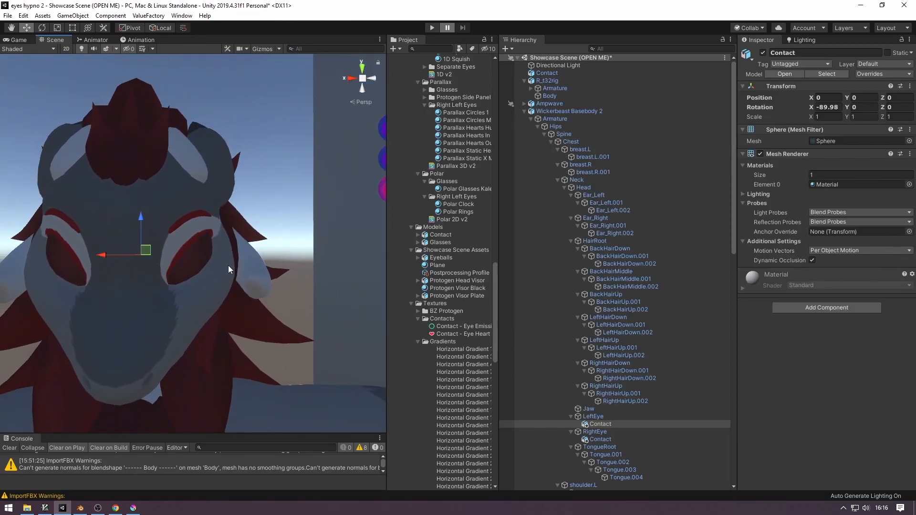
key("f")
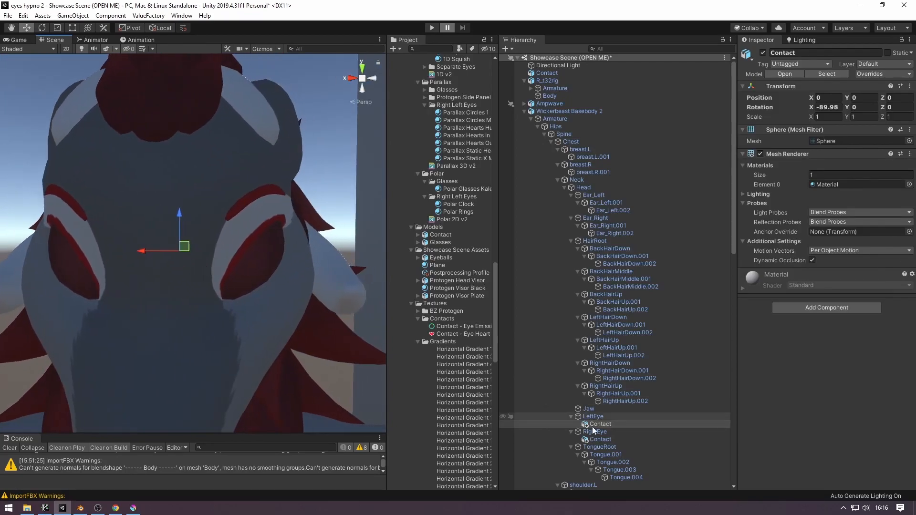
Step: Move both Contact objects out of the eye bones and make them children of the Head bone
left_click(608, 425)
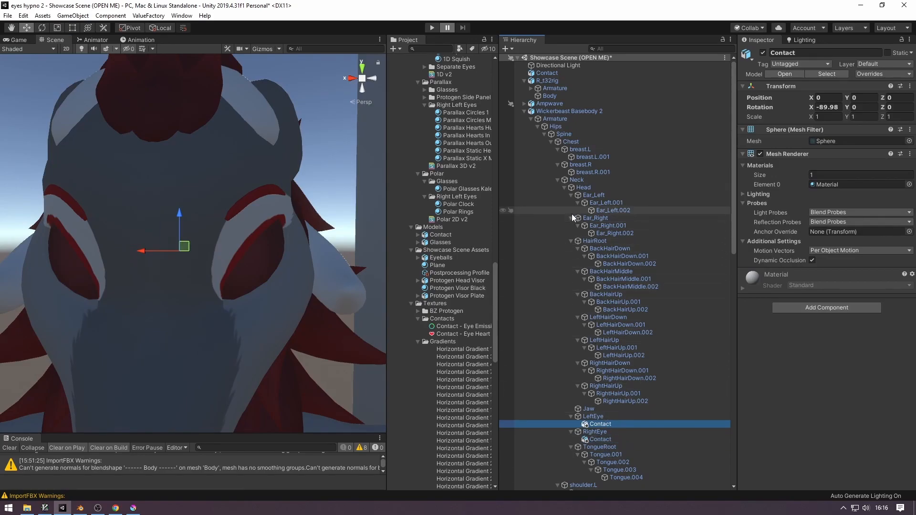
left_click(607, 437, "ctrl")
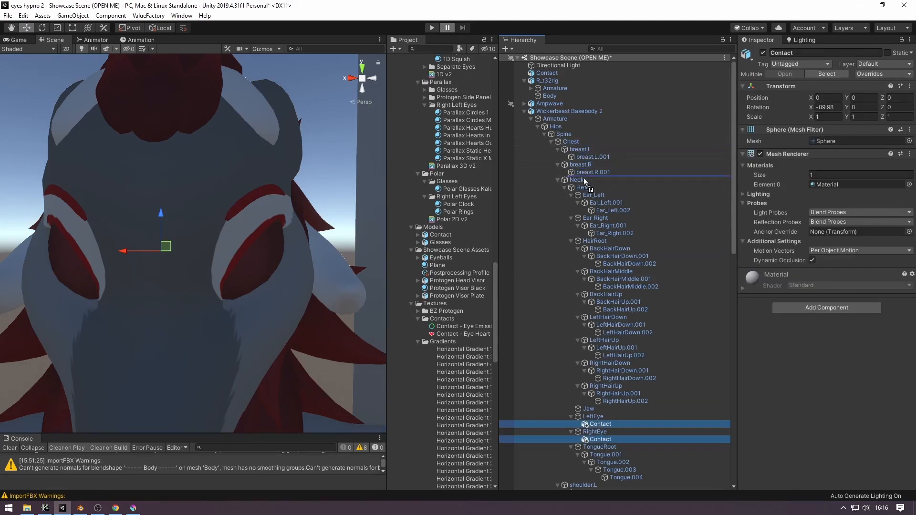
left_click_drag(584, 186, 585, 188)
scroll(595, 334, "down", 1)
left_click(597, 449)
Step: Set the scale of the LeftEye and RightEye bones to 0 on all axes and check the eye sockets
left_click(593, 387)
left_click(595, 396, "ctrl")
left_click(830, 109)
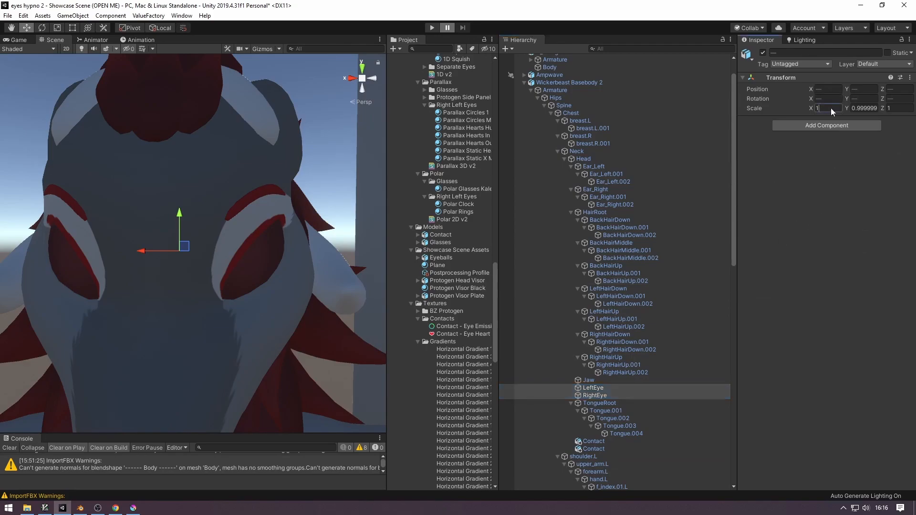
type("0")
key("d")
right_click_drag(279, 223, 301, 246)
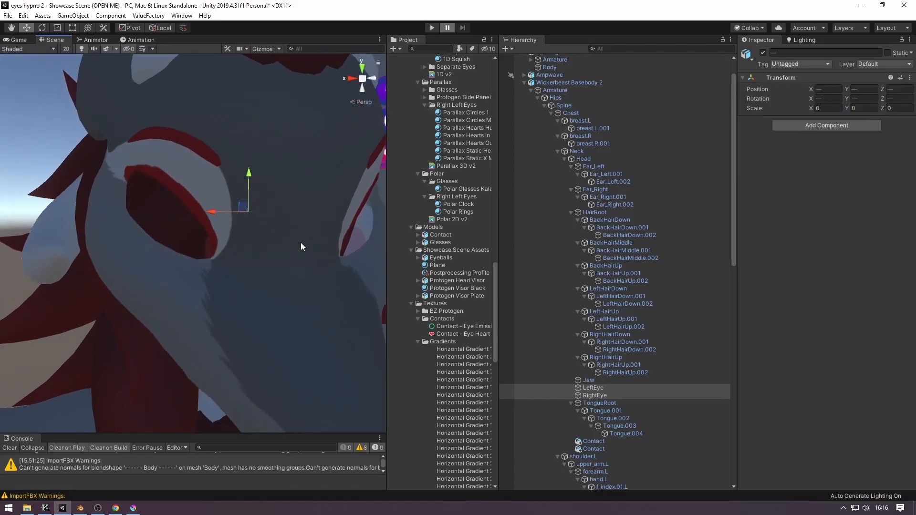
Step: Compare the Contact objects under Head with the scaled eye bones, viewing the avatar's face from the front
left_click(620, 442)
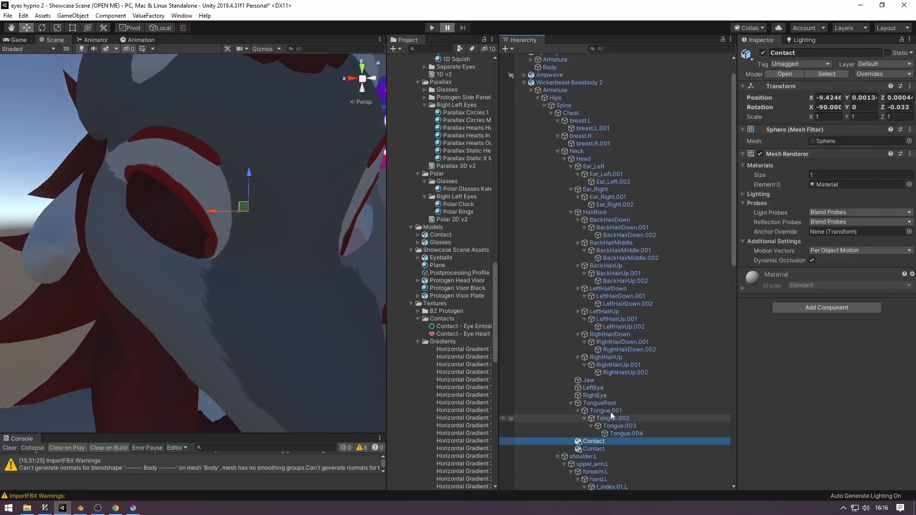
left_click(623, 388)
left_click(621, 395)
left_click(602, 443)
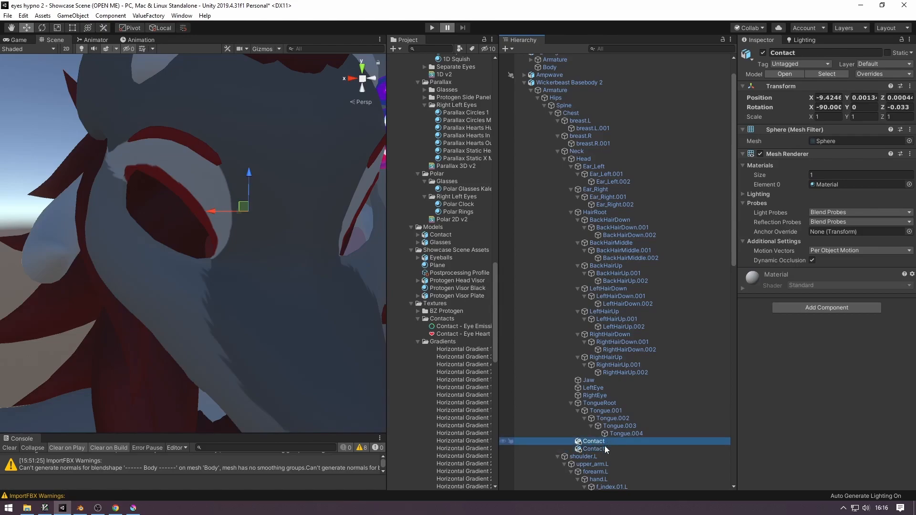
key("s")
right_click_drag(248, 286, 164, 238)
key("w")
key("s")
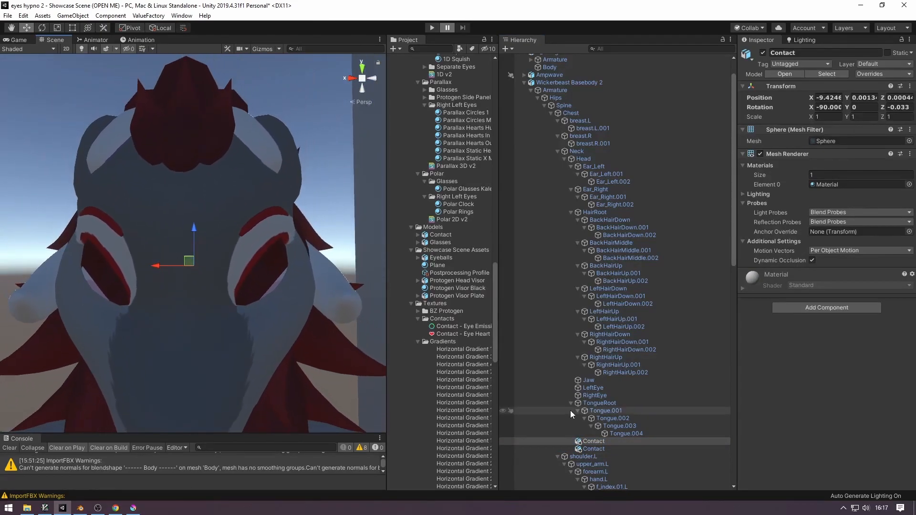
Step: Set the scale of the LeftEye and RightEye bones to 1 on all axes
left_click(598, 388)
left_click(599, 395)
left_click(600, 389)
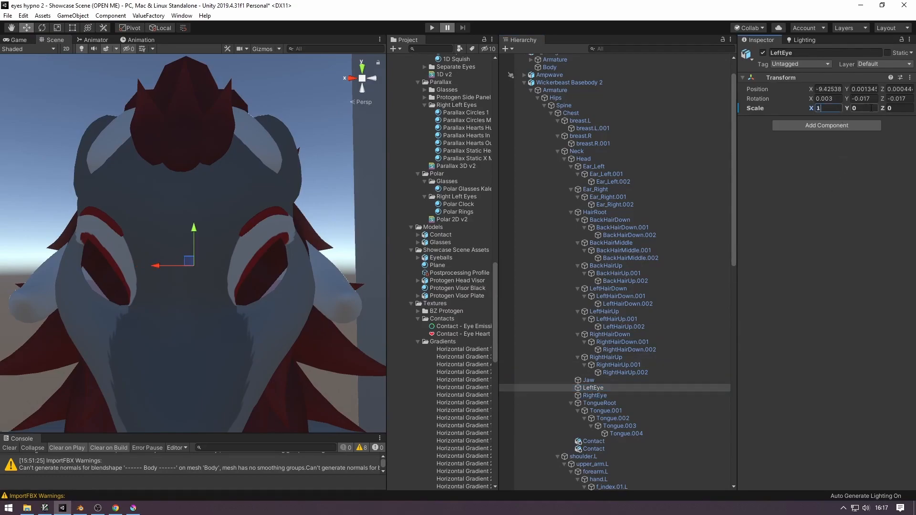
left_click(620, 395)
left_click(830, 108)
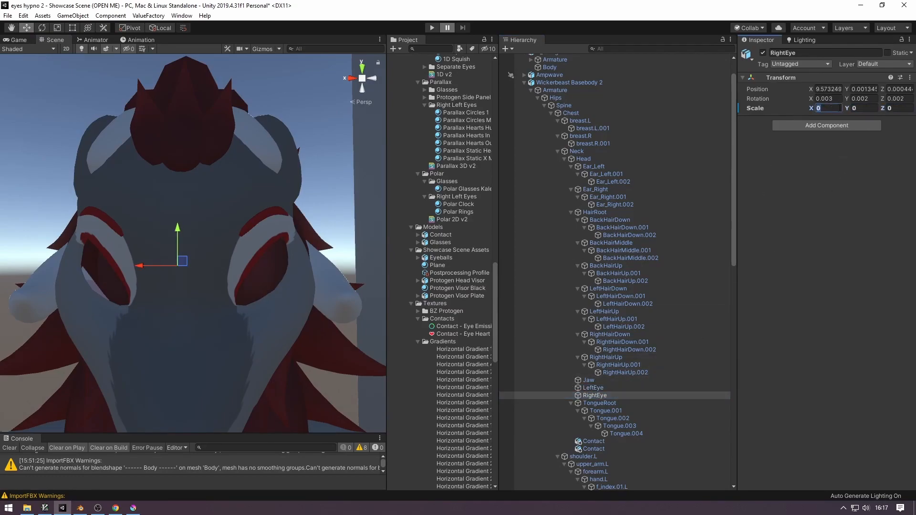
type("1")
Step: Delete both Contact objects from under the Head bone
left_click(594, 443)
key("Delete")
left_click(595, 446)
left_click(595, 443)
key("Delete")
Step: Place one Contact model under the LeftEye bone and another under the RightEye bone
left_click(603, 396)
key("a")
right_click_drag(236, 282, 285, 287)
right_click_drag(210, 329, 194, 325)
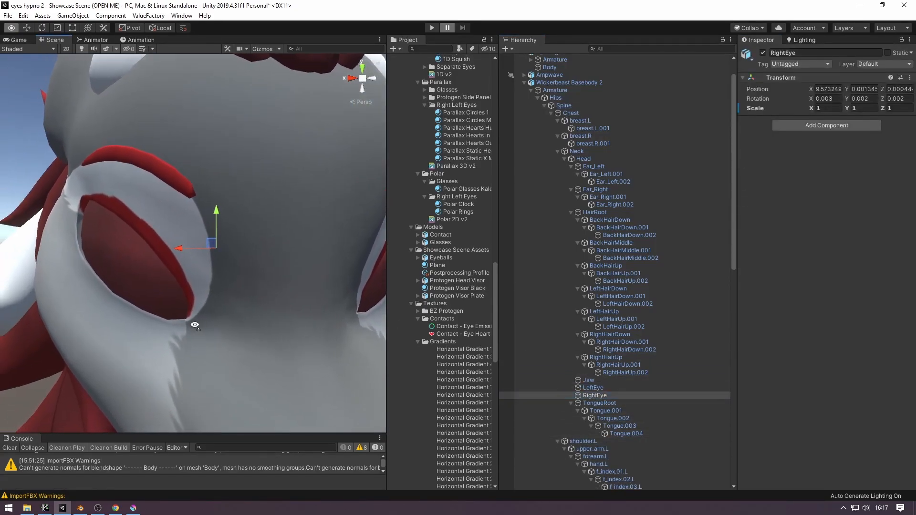
right_click_drag(267, 257, 267, 259)
key("s")
left_click_drag(434, 234, 612, 387)
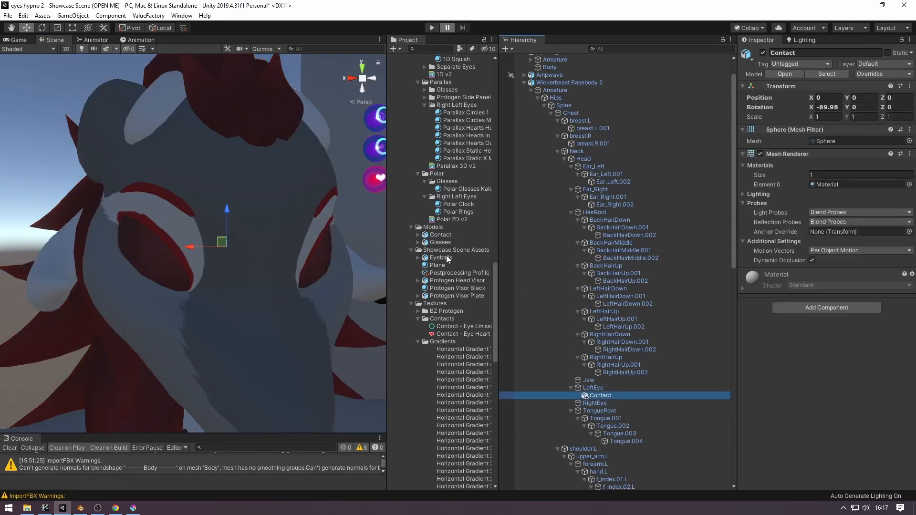
left_click_drag(438, 237, 599, 403)
Step: Frame the new Contact sphere and examine its size compared with the avatar and the showcase board
right_click_drag(266, 310, 239, 311)
key("s")
key("w")
key("s")
key("f")
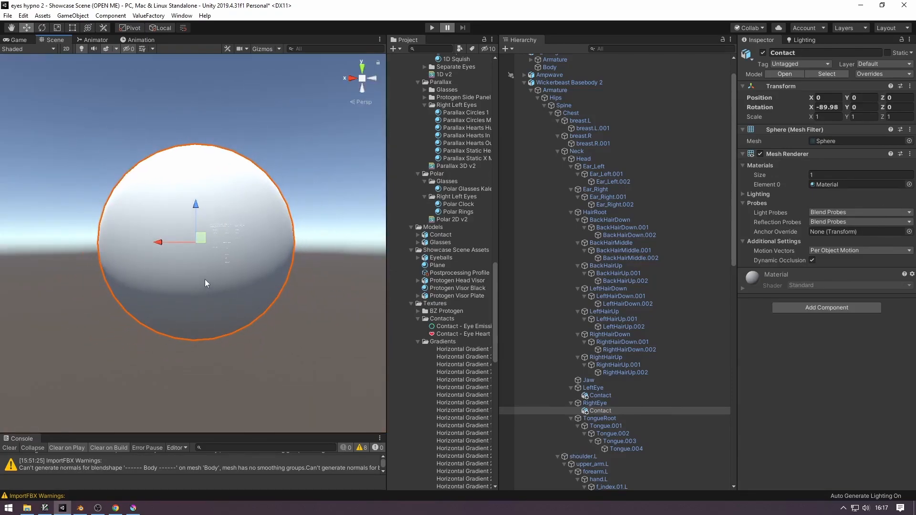
scroll(205, 279, "up", 6)
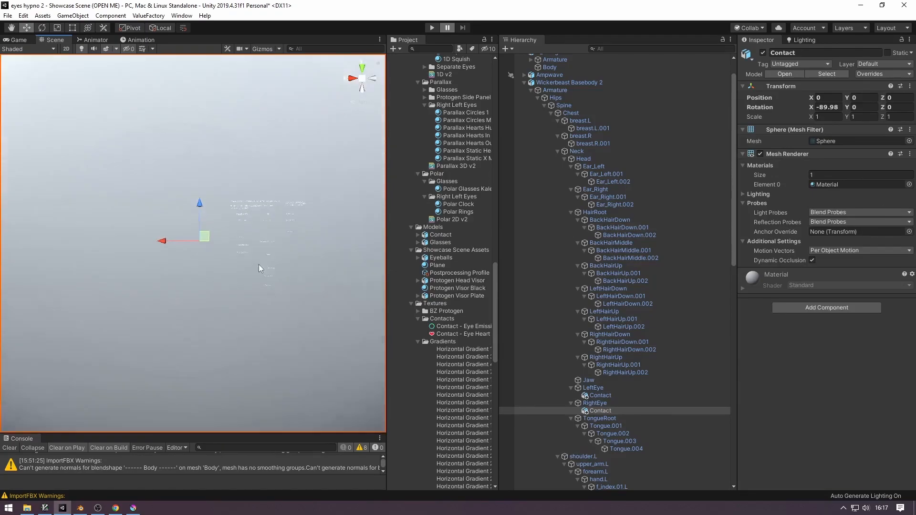
scroll(256, 270, "up", 6)
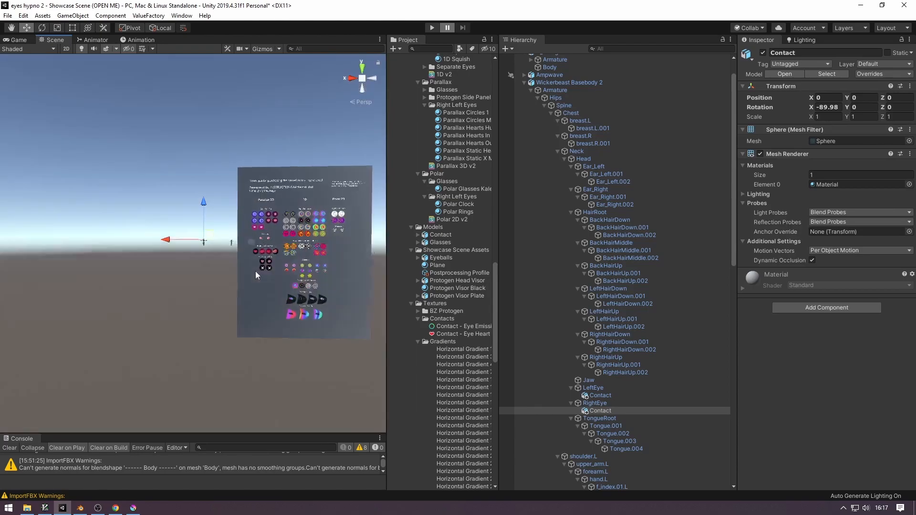
scroll(248, 234, "down", 1)
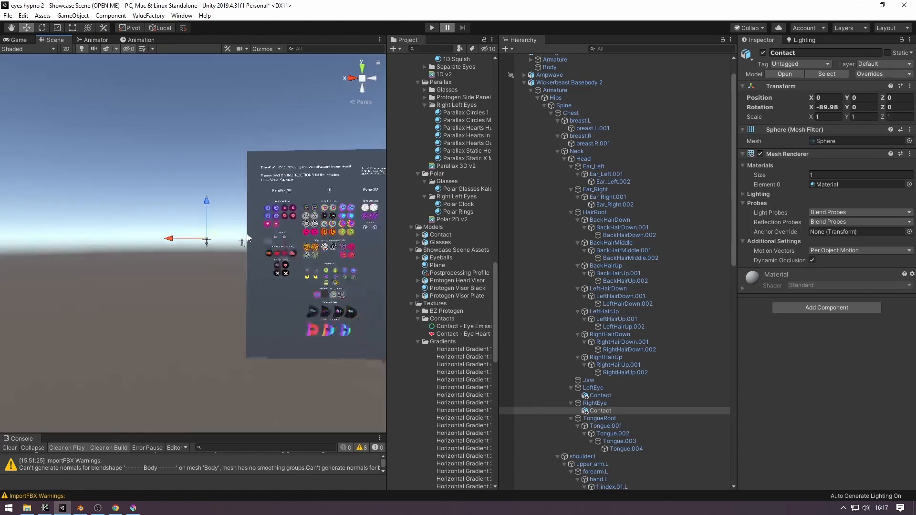
scroll(184, 186, "down", 3)
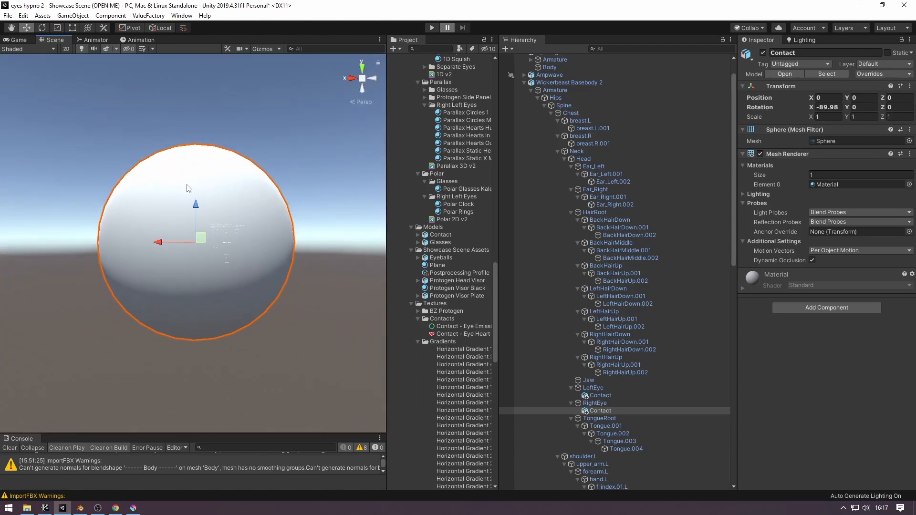
left_click(615, 388)
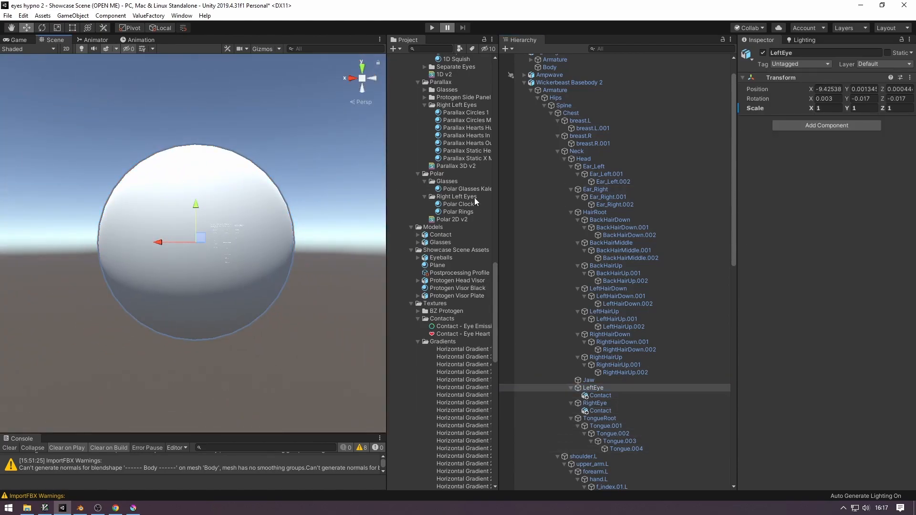
left_click(539, 83)
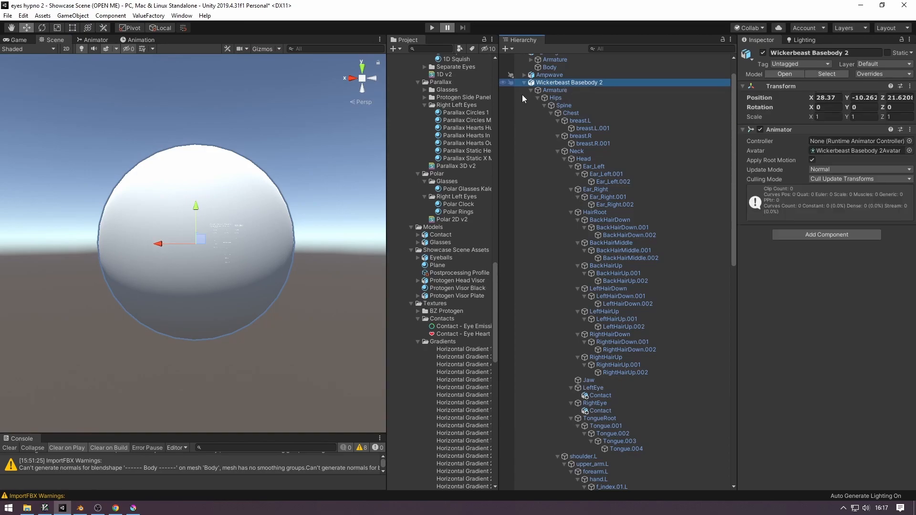
left_click(155, 211)
left_click(186, 206)
Step: Set the scale of both Contact objects to 0.001 on the X, Y and Z axes
left_click(592, 409)
left_click(600, 395, "ctrl")
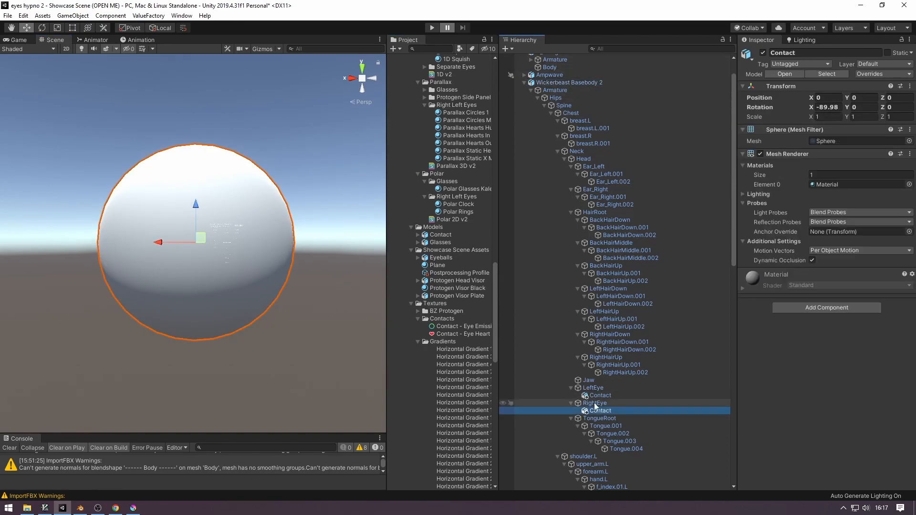
left_click(834, 117)
key("BackSpace")
type(".001")
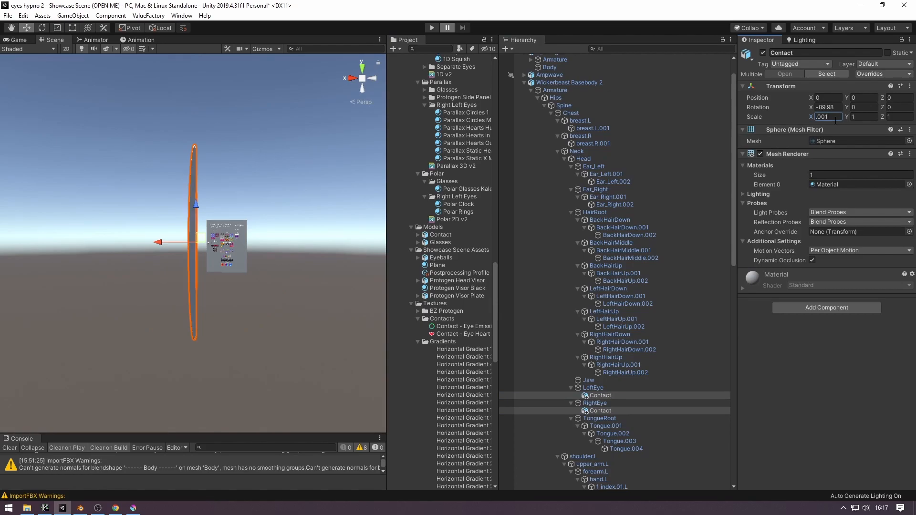
type(".001")
left_click(897, 117)
type(".001")
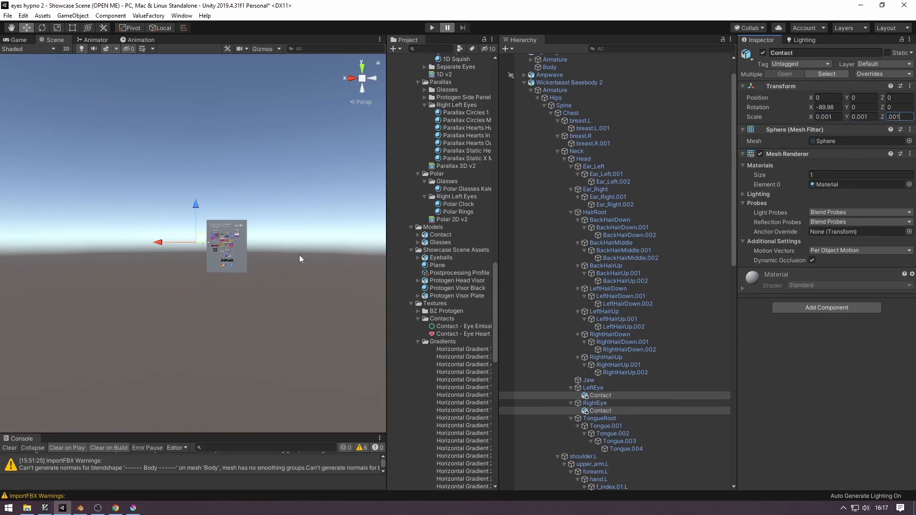
Step: Undo the last change, frame the contacts at the avatar's head and set their Z scale to 0.001
left_click(178, 276)
key("ctrl+z")
key("f")
scroll(226, 302, "down", 6)
left_click_drag(226, 303, 148, 325, "alt")
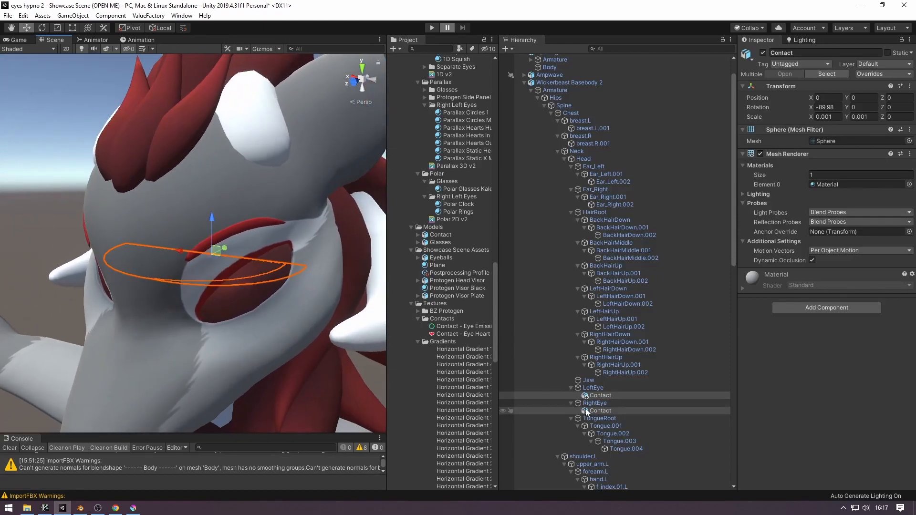
left_click(902, 121)
type("0.001")
Step: Scale both Contact spheres up uniformly to about 0.0010776 so they fill the avatar's eye sockets
scroll(234, 260, "up", 5)
left_click_drag(234, 260, 225, 190, "alt")
key("r")
left_click(615, 391)
left_click(615, 396)
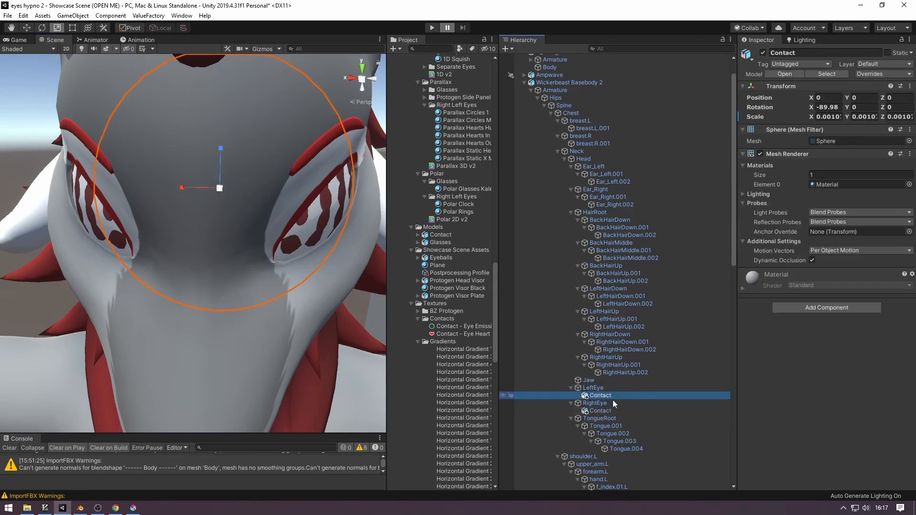
left_click(608, 411, "ctrl")
right_click_drag(267, 307, 164, 290)
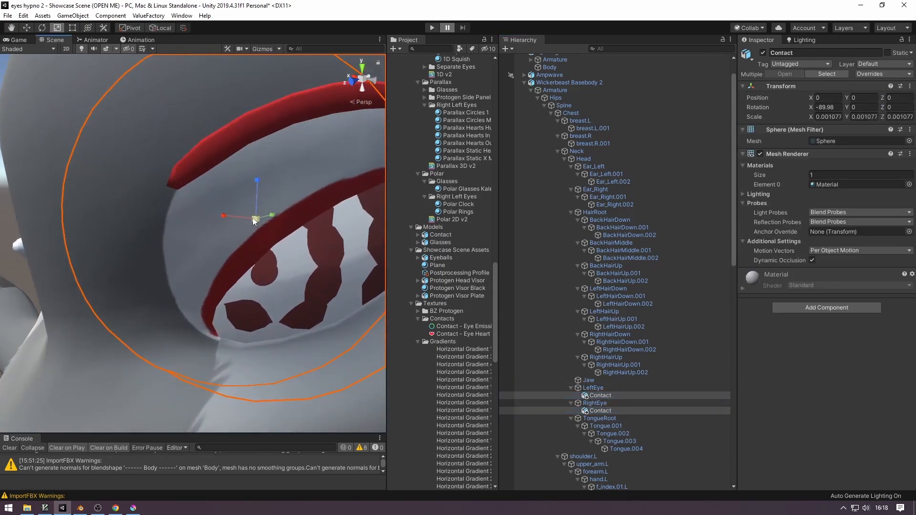
Step: Widen the Inspector to read the full scale values and set both Contact objects' scale to 0.00108
left_click_drag(734, 134, 644, 133)
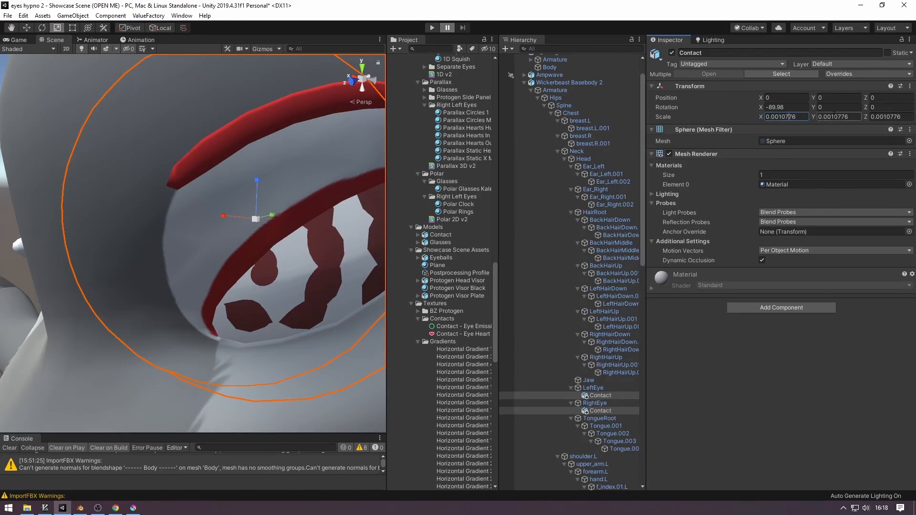
key("BackSpace")
type("8")
key("shift+End")
key("BackSpace")
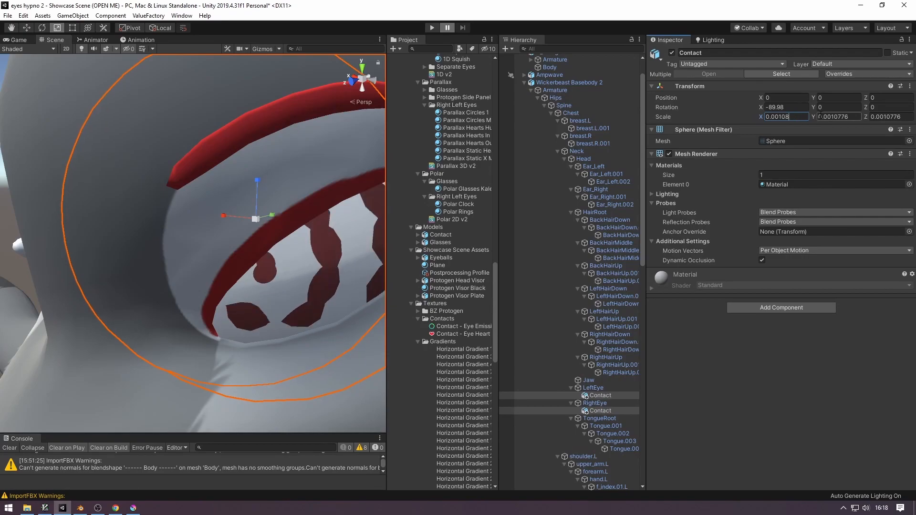
key("Tab")
type("0.001080")
Step: Set the X, Y and Z scale of both Contact objects to 0.00109
scroll(267, 203, "down", 3)
left_click_drag(260, 203, 353, 206, "alt")
left_click(799, 118)
key("BackSpace")
type("9")
type("0.00109")
right_click_drag(257, 237, 260, 189)
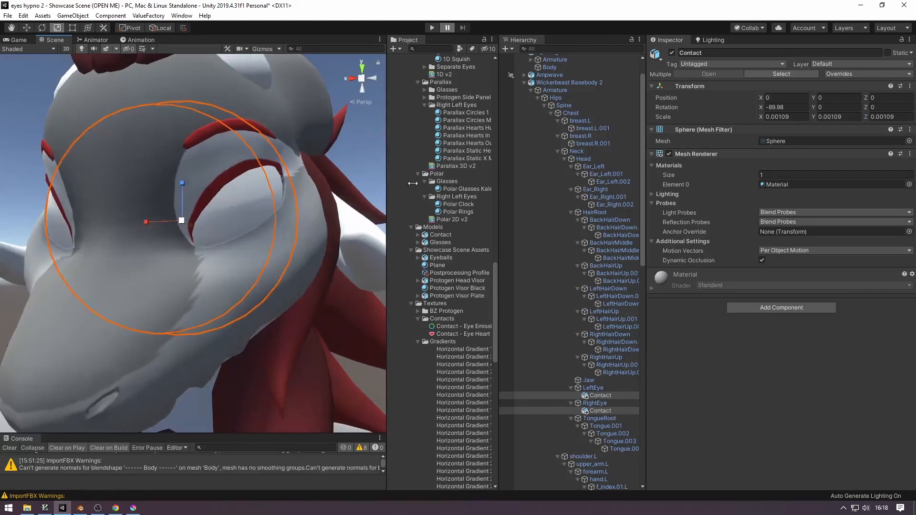
Step: Test the Body mesh's vrc.blink_left and vrc.blink_right blend shapes against the contacts and reset both to 0
scroll(580, 219, "down", 20)
double_click(549, 440)
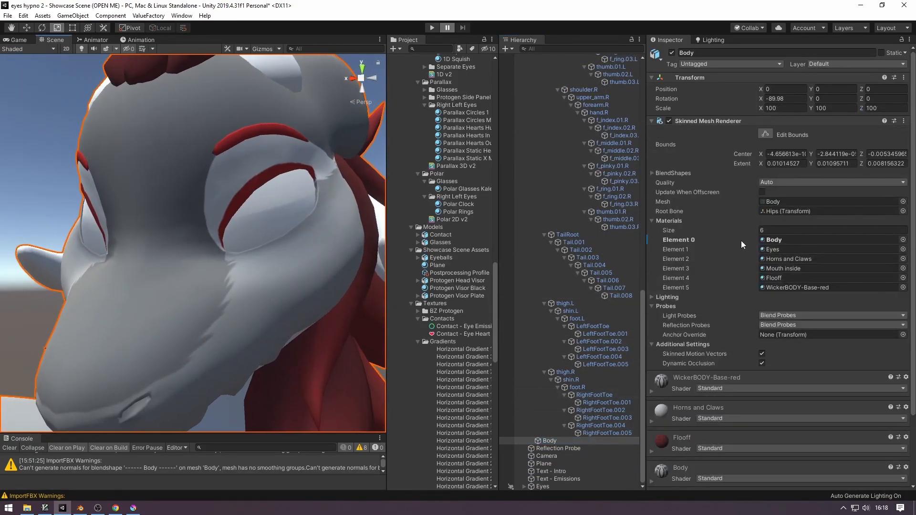
scroll(731, 282, "down", 3)
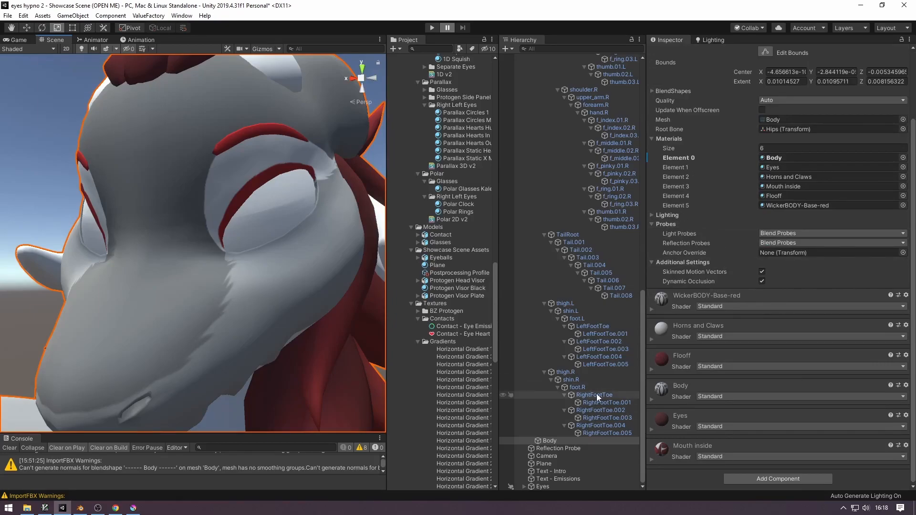
scroll(694, 313, "up", 10)
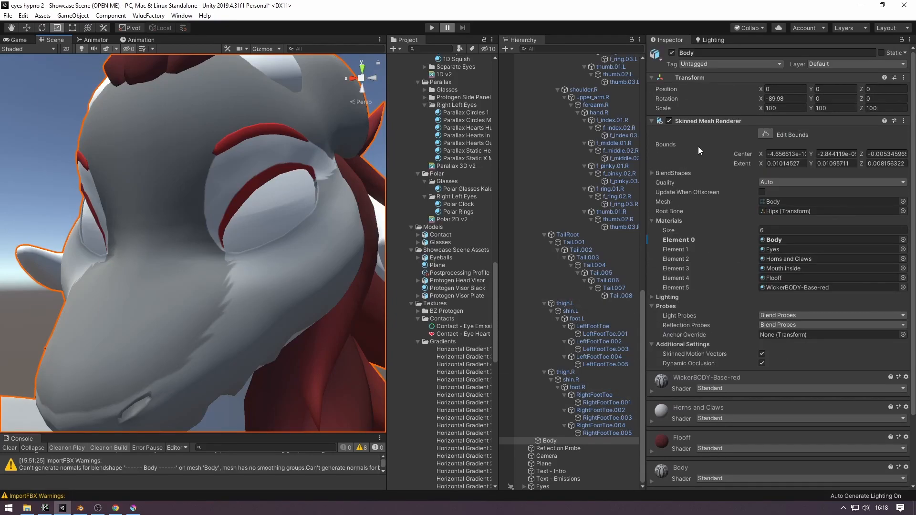
left_click(678, 173)
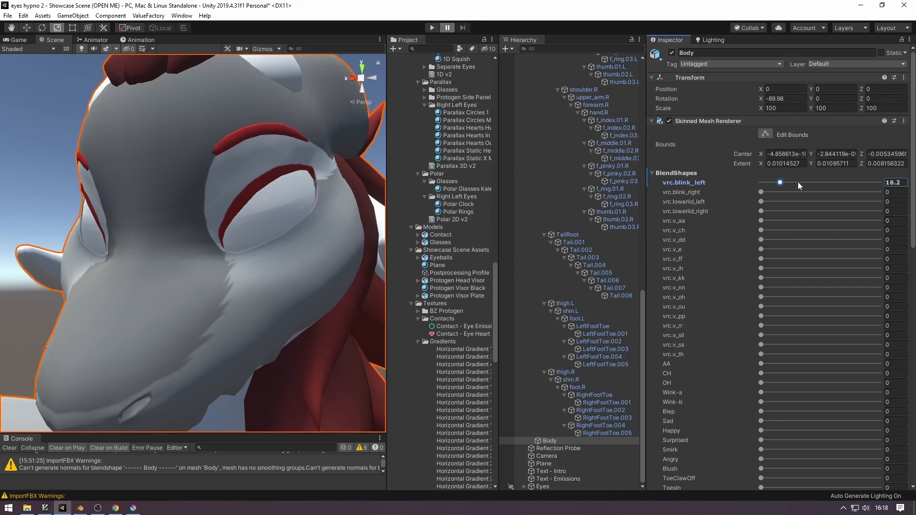
left_click_drag(793, 182, 879, 182)
left_click_drag(800, 192, 880, 192)
left_click_drag(155, 224, 515, 238, "alt")
left_click_drag(807, 192, 648, 181)
left_click_drag(296, 188, 833, 208, "alt")
Step: Select the Contact objects under LeftEye and RightEye and try to move them under the Head bone
scroll(606, 232, "up", 19)
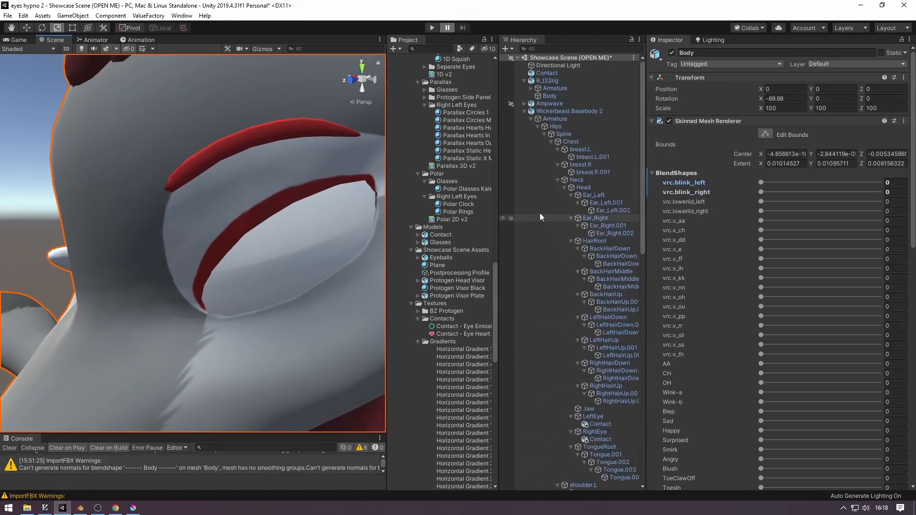
left_click(357, 249)
left_click(602, 326)
left_click(616, 310)
left_click(605, 325, "ctrl")
scroll(572, 334, "up", 1)
scroll(568, 311, "up", 2)
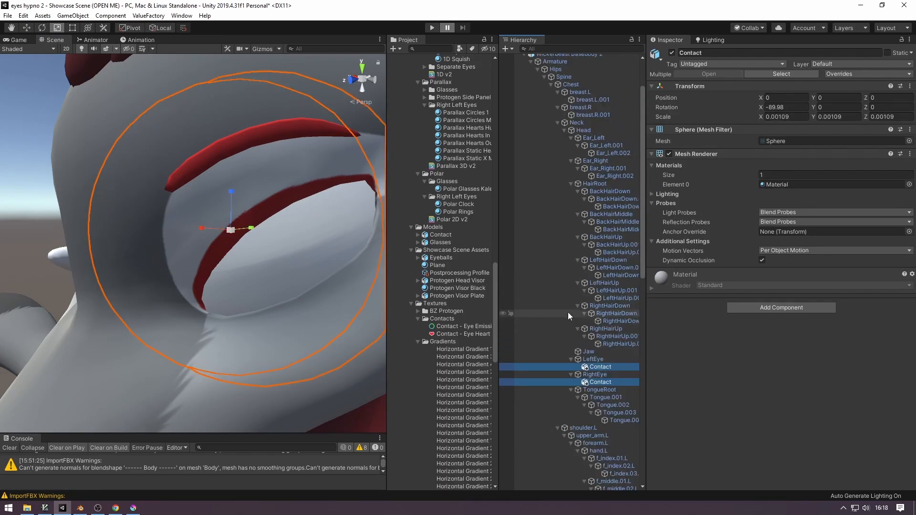
scroll(592, 358, "up", 2)
left_click_drag(597, 394, 585, 161)
Step: Rename the LeftEye bone's Contact as Left Contact and the RightEye bone's Contact as Right Contact
left_click(601, 395)
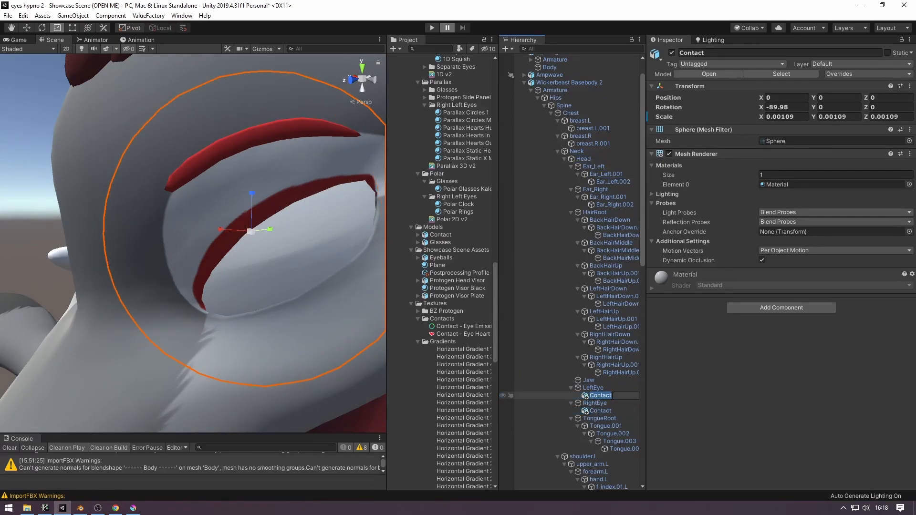
key("Return")
key("Down")
key("F2")
type("Right Contact")
key("Return")
Step: Reparent Left Contact and Right Contact from the eye bones to the Head bone
left_click(611, 396)
left_click(616, 410, "ctrl")
left_click_drag(617, 396, 628, 308)
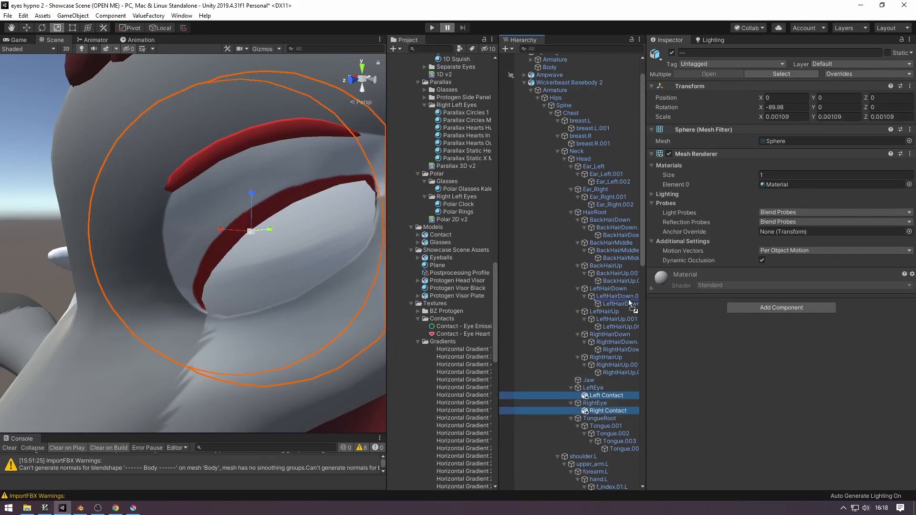
left_click_drag(591, 162, 583, 160)
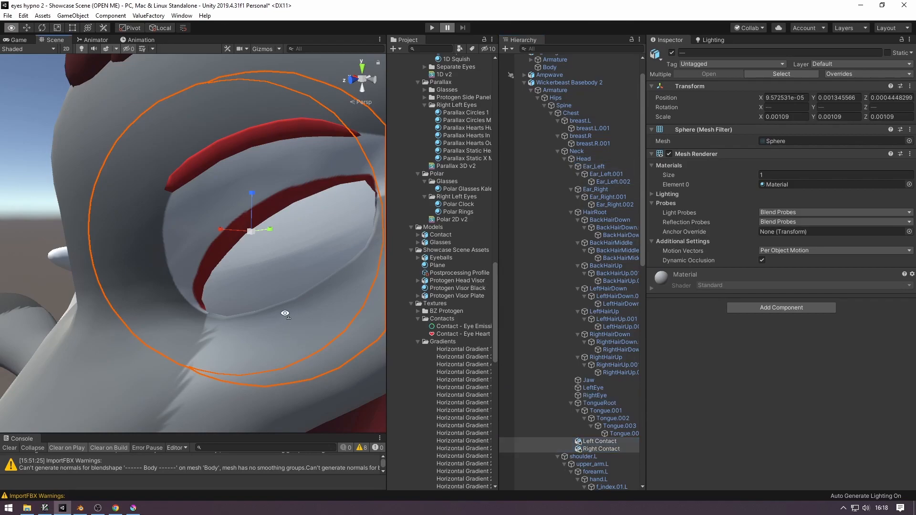
Step: Set the X, Y and Z scale of the LeftEye and RightEye bones to 0
left_click_drag(282, 313, 354, 305, "alt")
right_click_drag(354, 305, 344, 309)
left_click(607, 391)
left_click(605, 395, "shift")
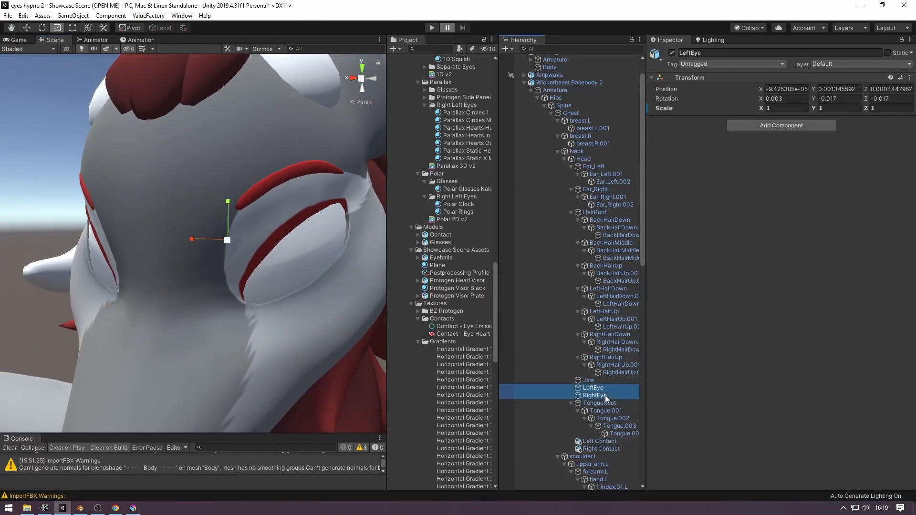
left_click(790, 109)
type("0")
left_click(842, 110)
type("0")
right_click_drag(354, 234, 78, 205)
left_click_drag(822, 220, 148, 221, "alt")
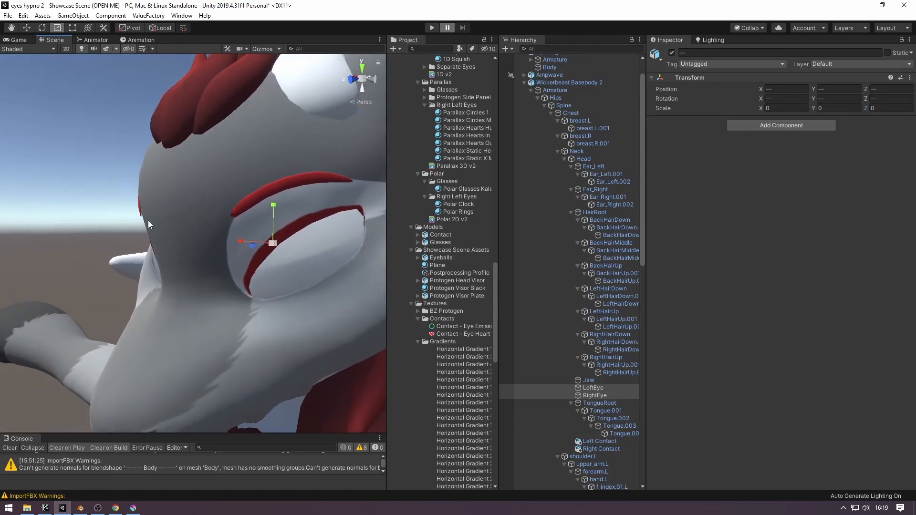
Step: Select Right Contact and switch the scene to a front orthographic view of the avatar's face
left_click(602, 448)
left_click_drag(336, 359, 348, 267, "alt")
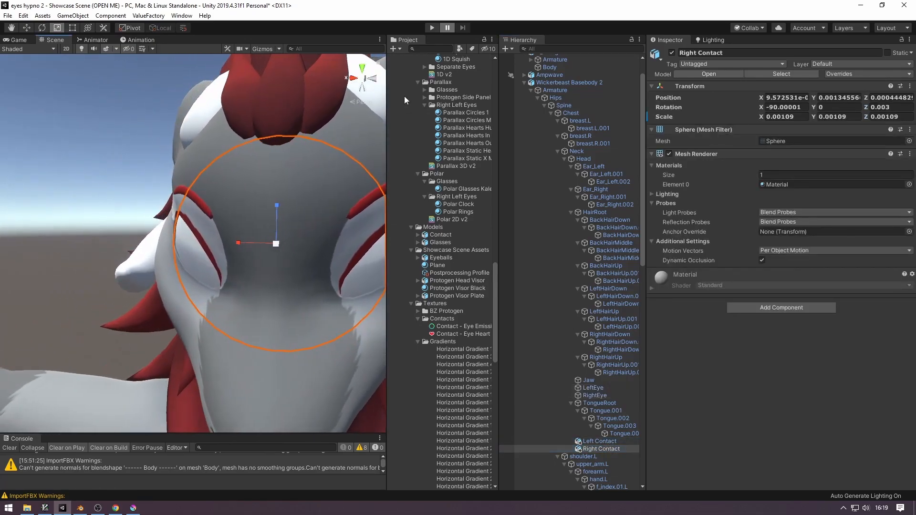
left_click(374, 78)
left_click(354, 78)
left_click_drag(262, 246, 310, 124, "alt")
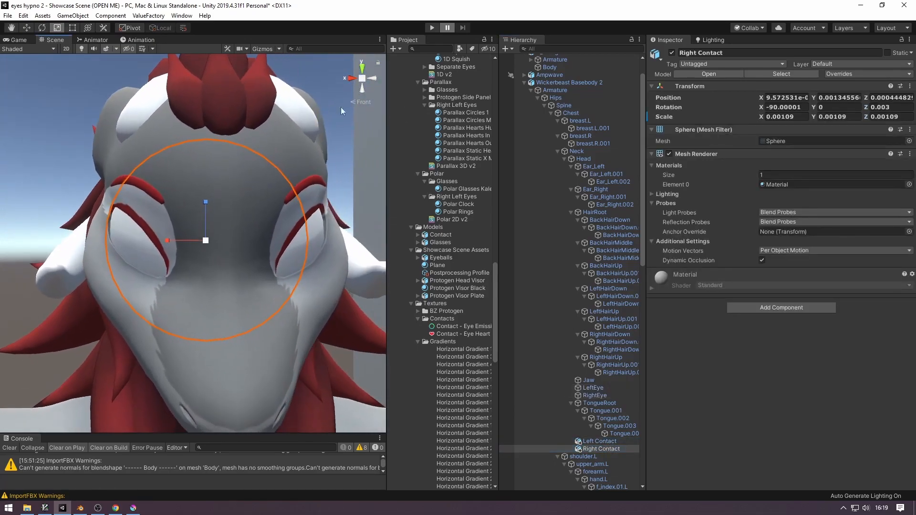
left_click(362, 81)
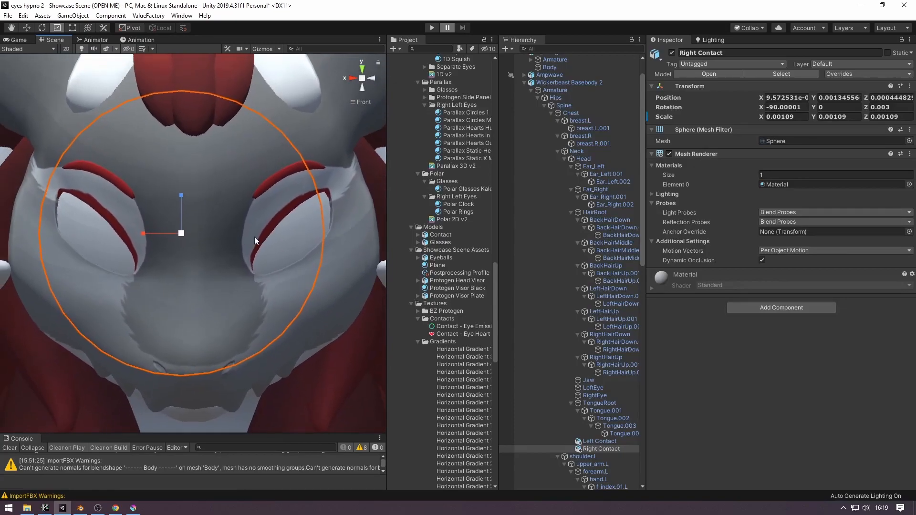
Step: Assign the 1D 3 material from My Materials to both Left Contact and Right Contact
scroll(451, 234, "up", 5)
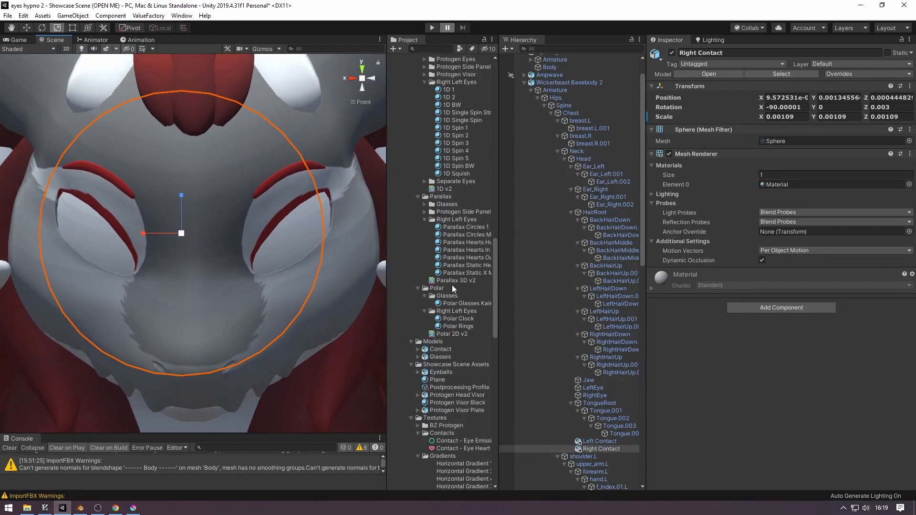
scroll(451, 234, "up", 20)
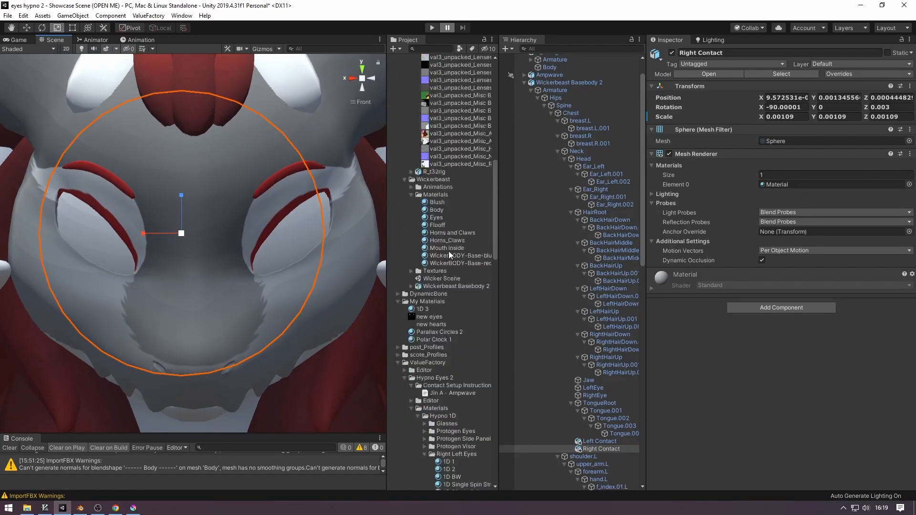
scroll(449, 251, "down", 5)
left_click_drag(423, 280, 585, 456)
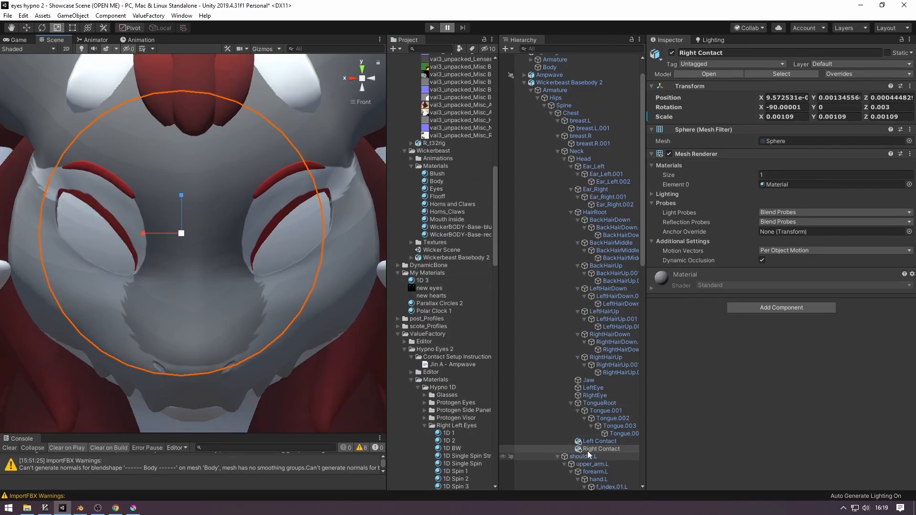
left_click(596, 441, "ctrl")
left_click_drag(418, 281, 796, 185)
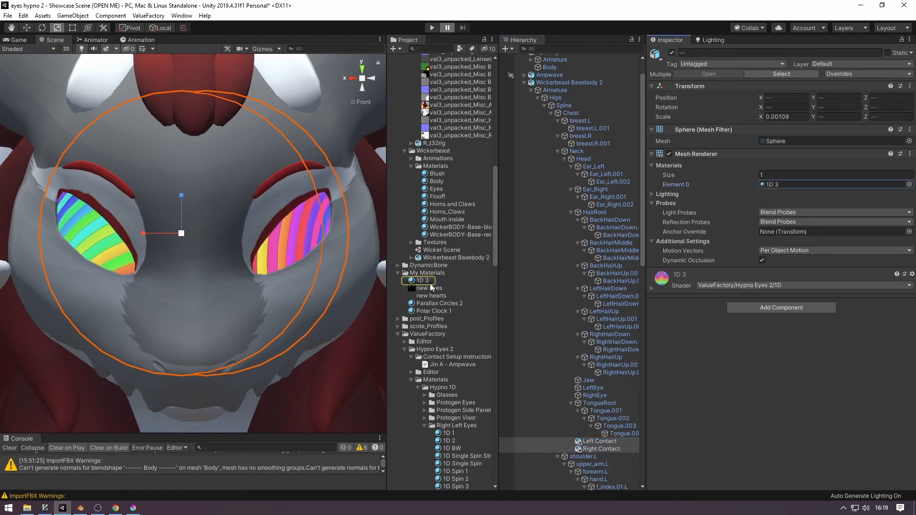
Step: Apply the Centered (Default Glasses, Contacts, Polycrow Aviators) centers preset to the 1D 3 material and clear its overlay texture
left_click(430, 281)
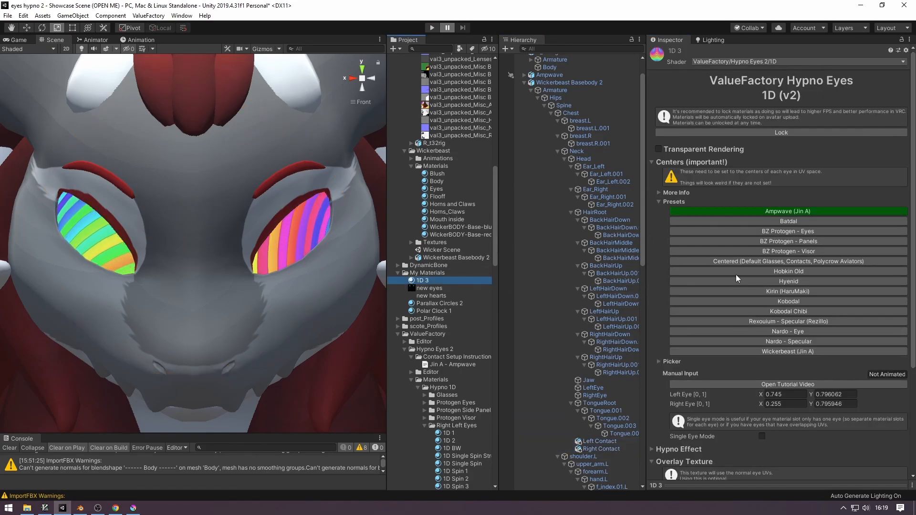
left_click(786, 262)
scroll(791, 350, "down", 3)
scroll(791, 353, "down", 2)
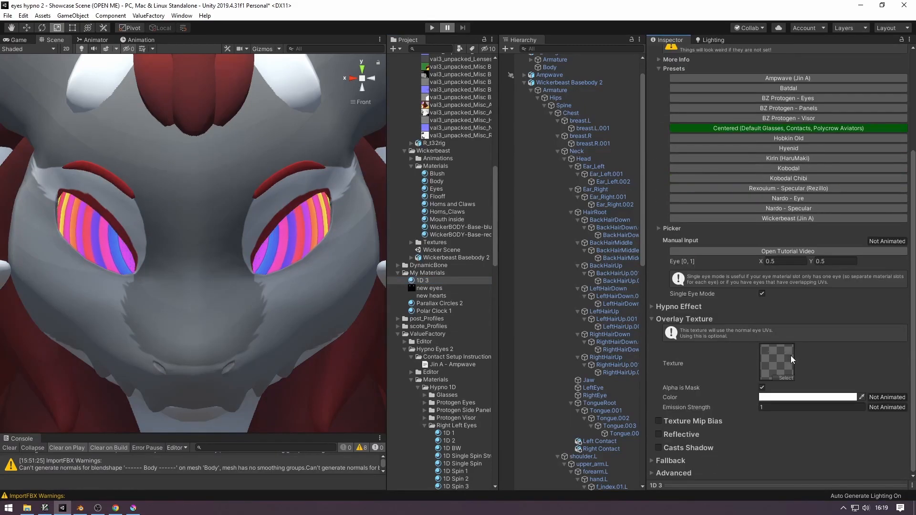
left_click(783, 364)
scroll(748, 352, "up", 4)
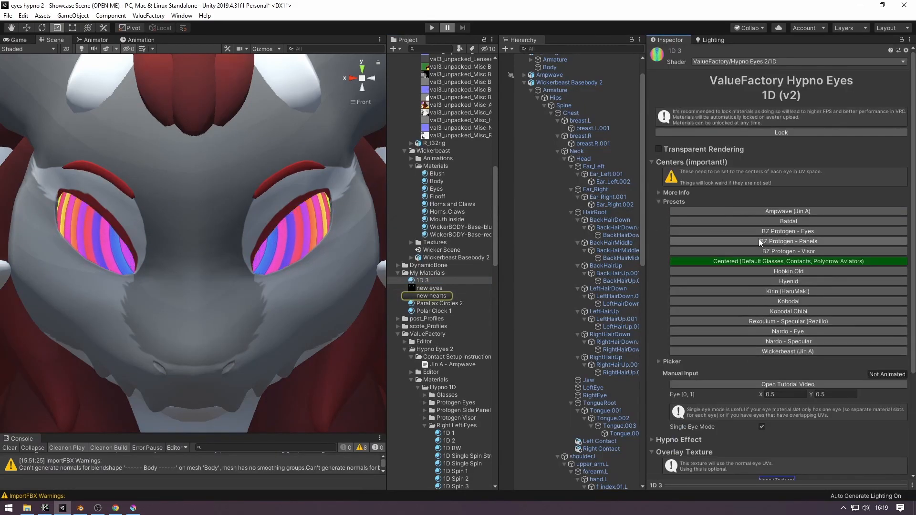
Step: Try rotating Right Contact sideways with the Rotate tool and toggling the handle orientation between local and global
left_click(284, 243)
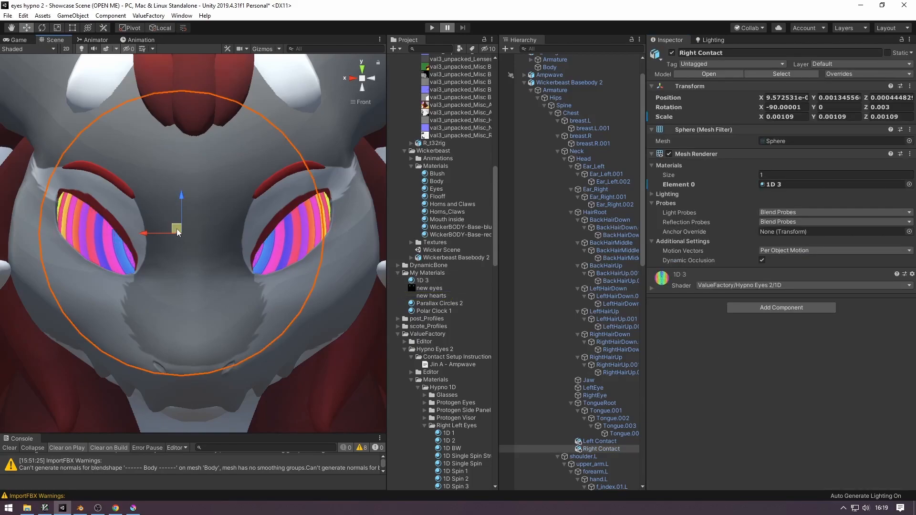
key("e")
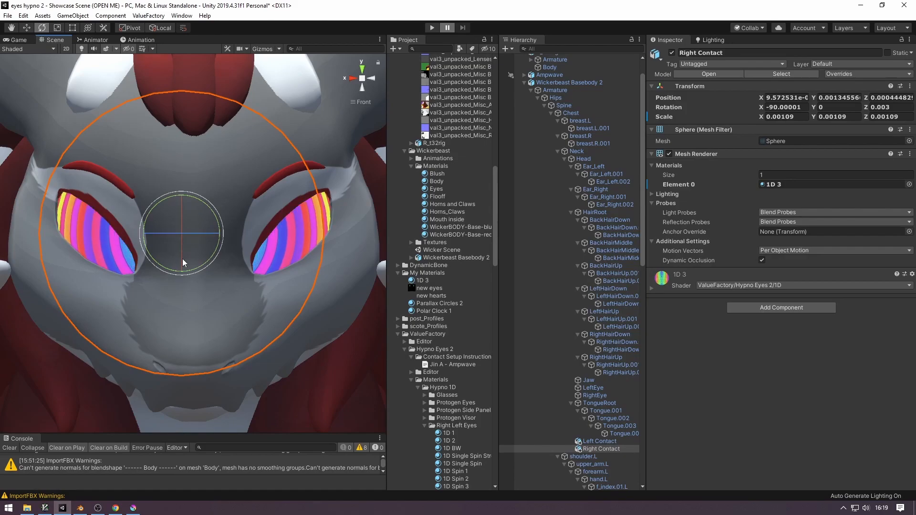
left_click_drag(193, 235, 137, 241)
key("ctrl+z")
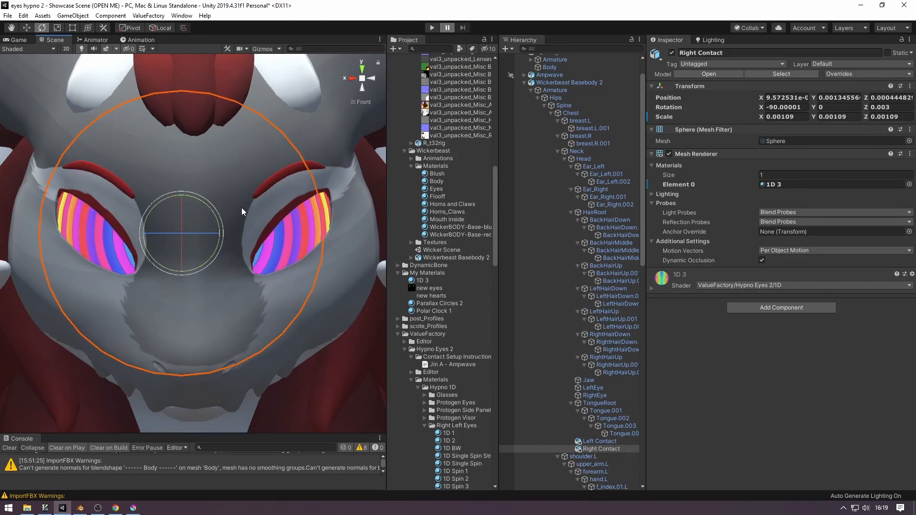
left_click(162, 27)
left_click(163, 28)
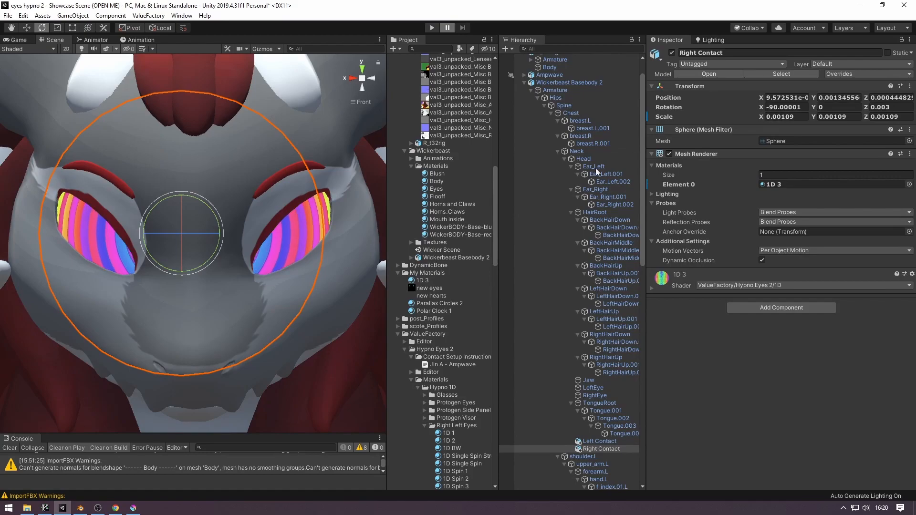
Step: Set the Y and Z rotation of both Left Contact and Right Contact to 0
left_click(589, 442)
left_click(593, 448)
left_click(597, 440)
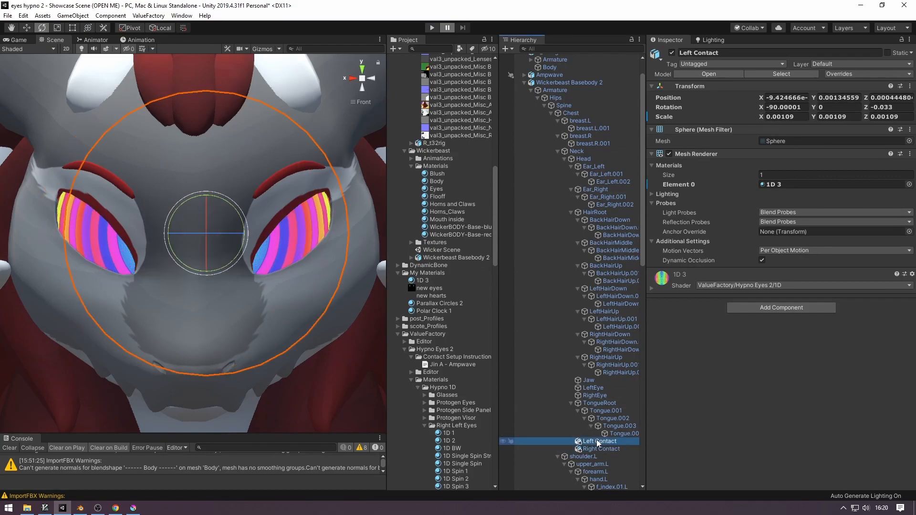
left_click(598, 441)
left_click(600, 449, "ctrl")
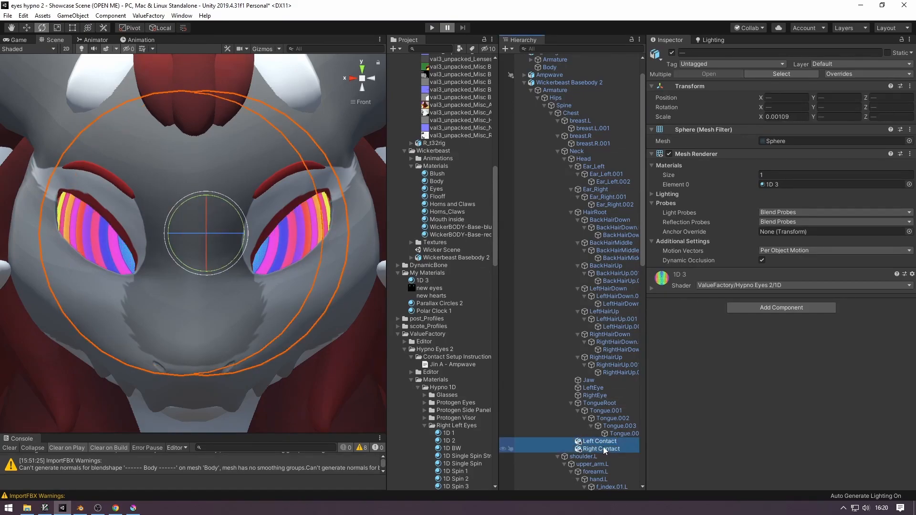
left_click(855, 108)
type("0")
key("Tab")
type("0")
Step: Compare the transform values of Left Contact and Right Contact, selecting them individually and together
left_click(596, 447)
key("Up")
key("Down")
key("Up")
key("Down")
key("shift+Up")
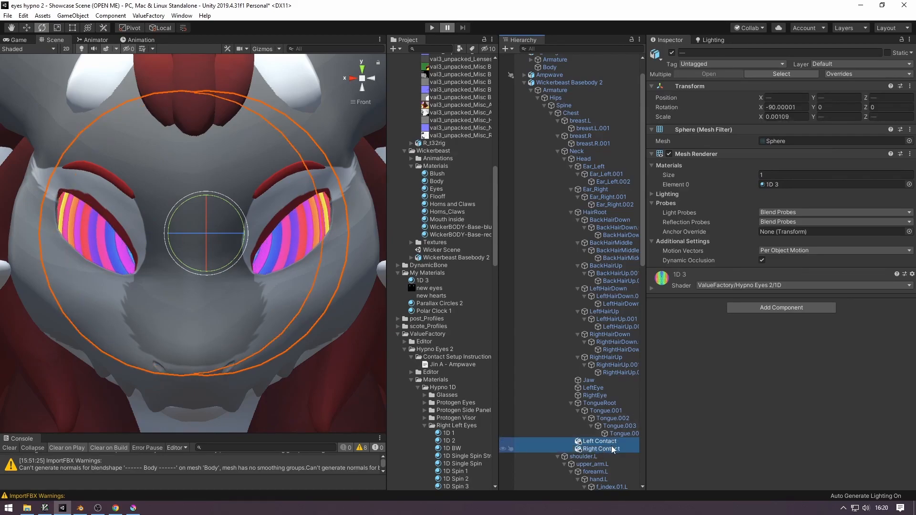
left_click(611, 448)
left_click(614, 442)
left_click(615, 448)
left_click(615, 442, "shift")
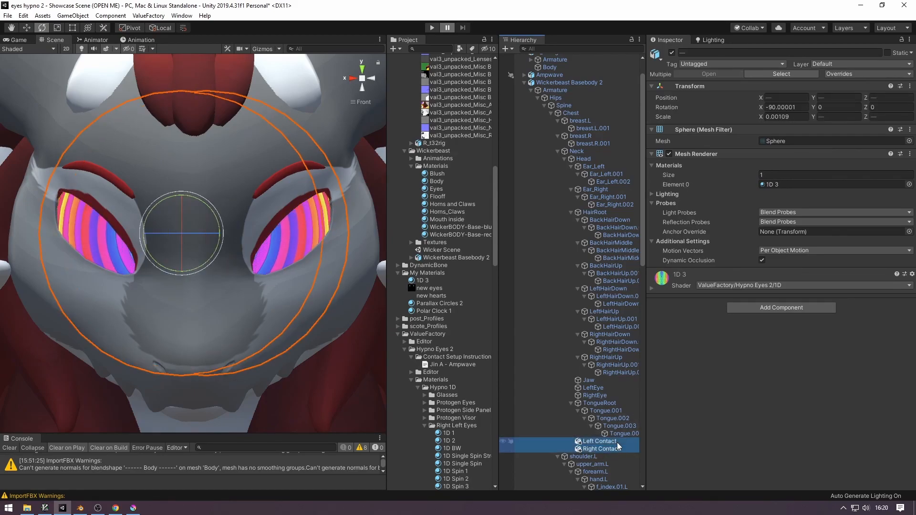
left_click(616, 447)
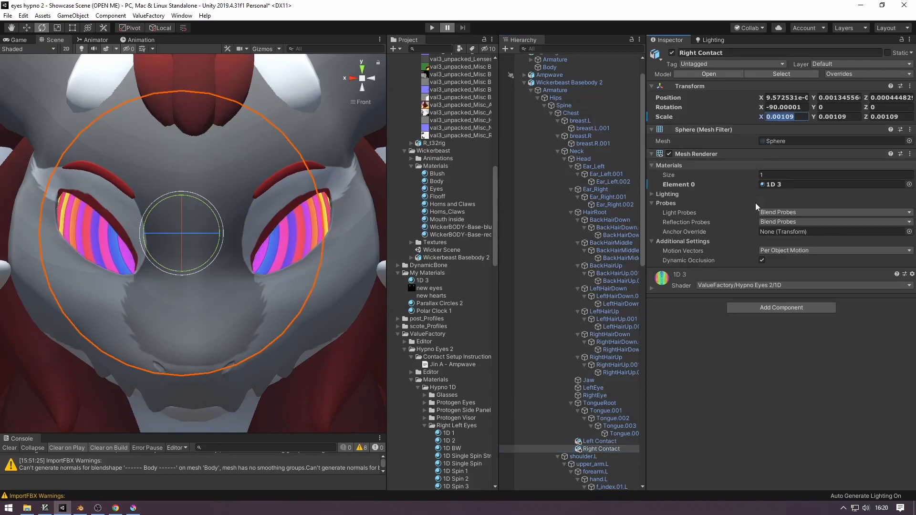
Step: Copy the X scale of Left Contact and Right Contact into their Y and Z scale, making all three 0.00109
left_click(611, 441, "shift")
left_click(795, 116)
key("ctrl+c")
left_click(837, 116)
key("ctrl+v")
left_click(886, 116)
key("ctrl+v")
Step: Compare the position, rotation and scale values of Left Contact and Right Contact by alternating between them
left_click(617, 444)
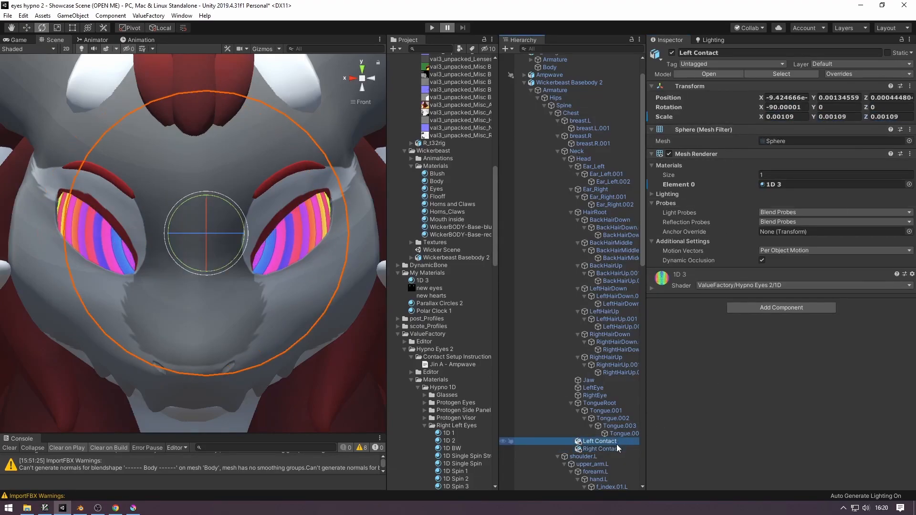
key("Left")
left_click(617, 447)
key("Up")
key("Down")
key("Up")
key("Down")
key("Up")
key("Down")
key("Up")
key("Down")
key("Up")
key("Down")
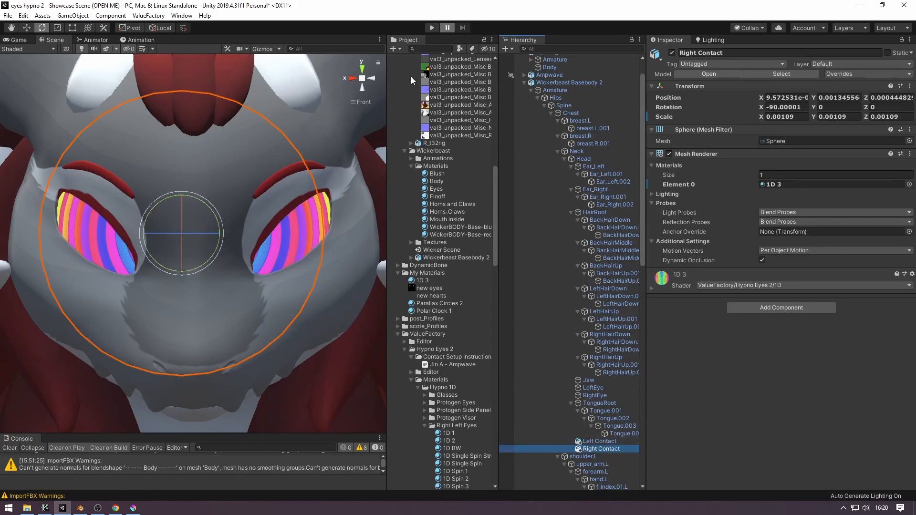
left_click(597, 442)
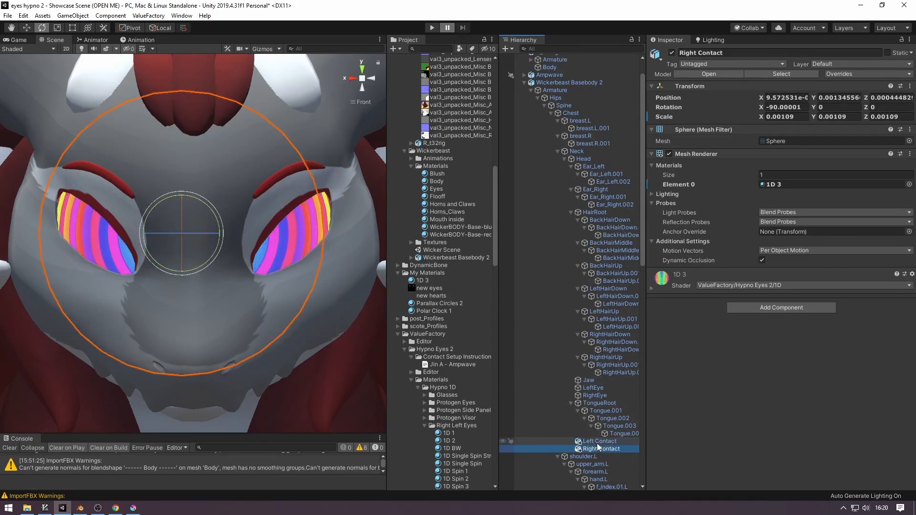
key("Down")
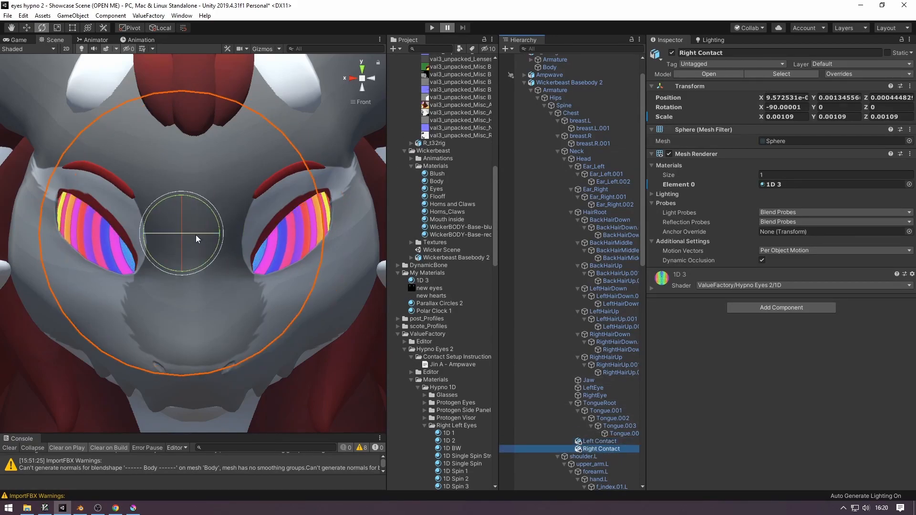
Step: Rotate Right Contact to X -84.634 and Y 26.565, and copy both rotation values to Left Contact
left_click_drag(201, 232, 167, 226)
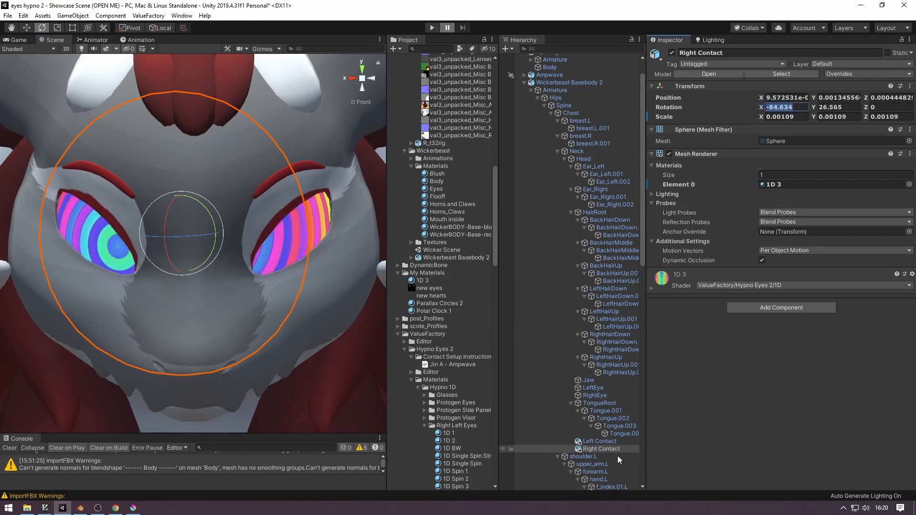
left_click(614, 440)
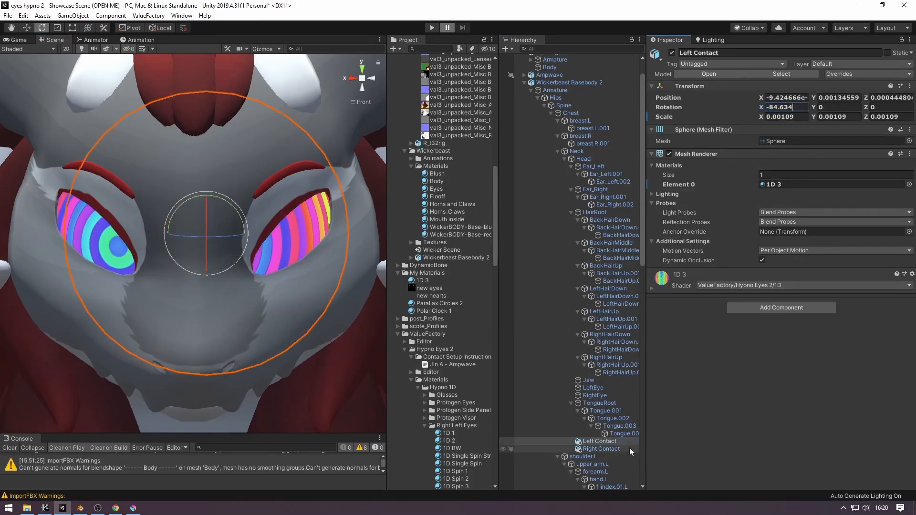
left_click(616, 449)
key("Up")
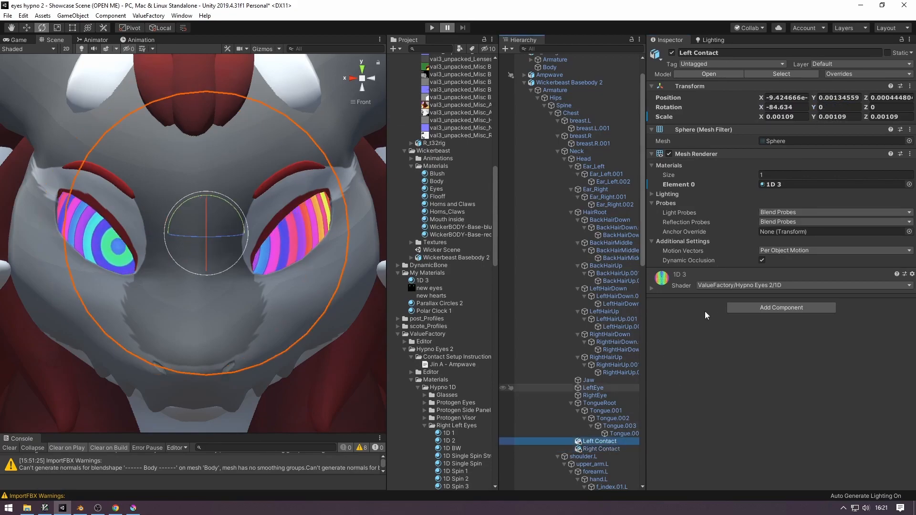
Step: Mirror Left Contact by setting its X scale to -0.00109 and its Y rotation to -26.565
left_click(797, 118)
key("Home")
type("-")
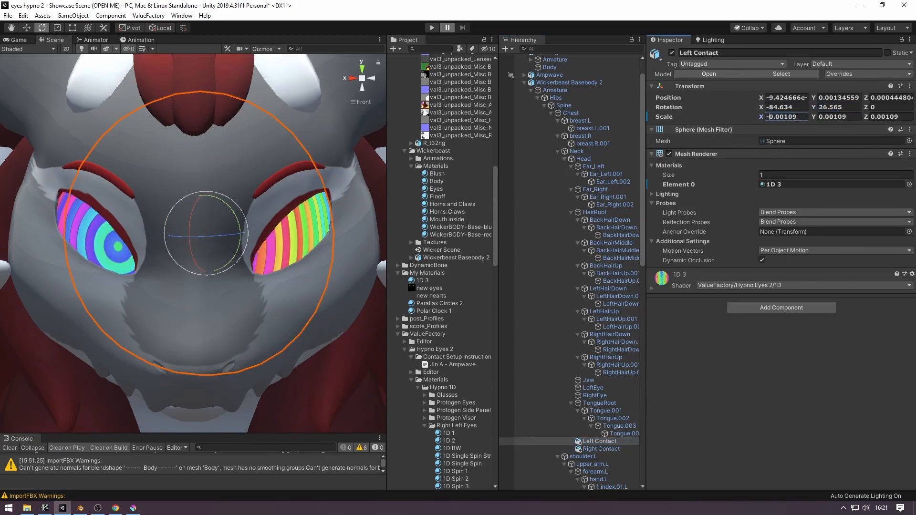
left_click(835, 106)
key("Home")
type("-")
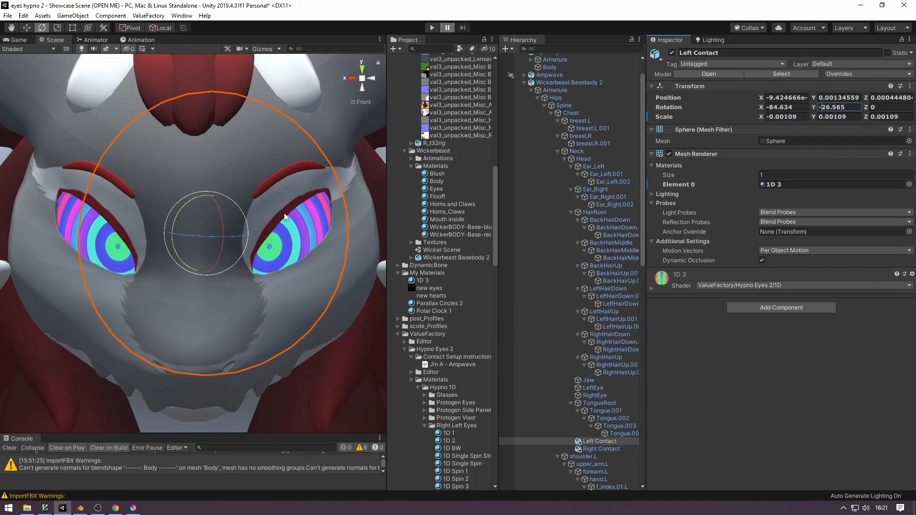
Step: Examine the mirrored eye contacts from the front and from an angle on both sides of the head
scroll(248, 233, "down", 1)
scroll(249, 243, "down", 4)
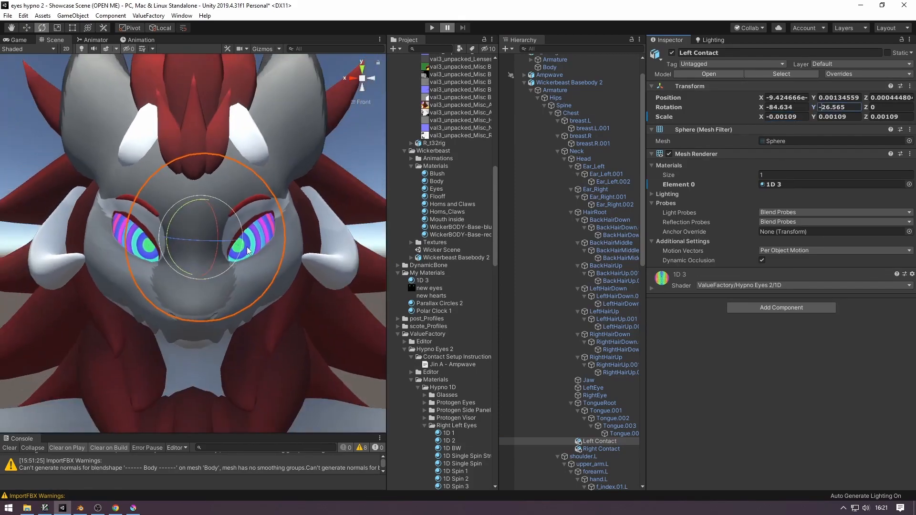
scroll(247, 247, "up", 4)
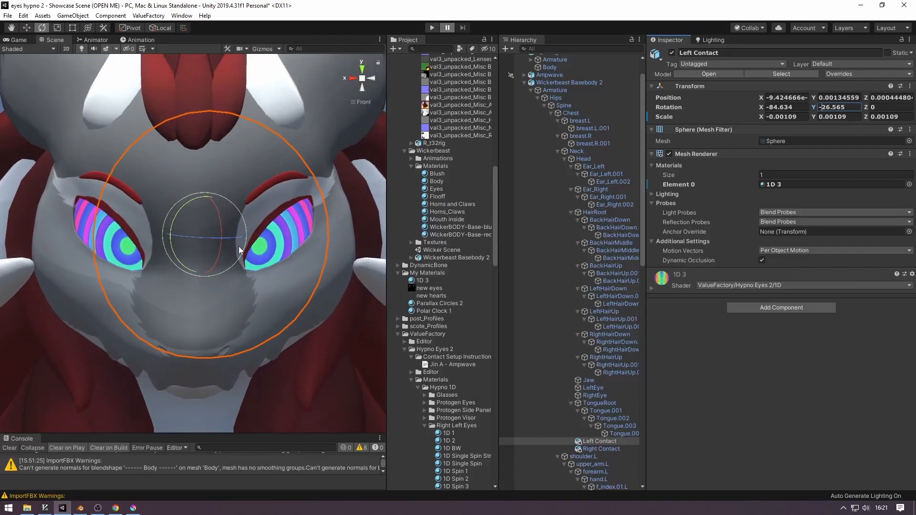
scroll(19, 238, "down", 3)
left_click(34, 241)
right_click_drag(105, 248, 167, 269)
left_click(364, 79)
right_click_drag(214, 224, 158, 238)
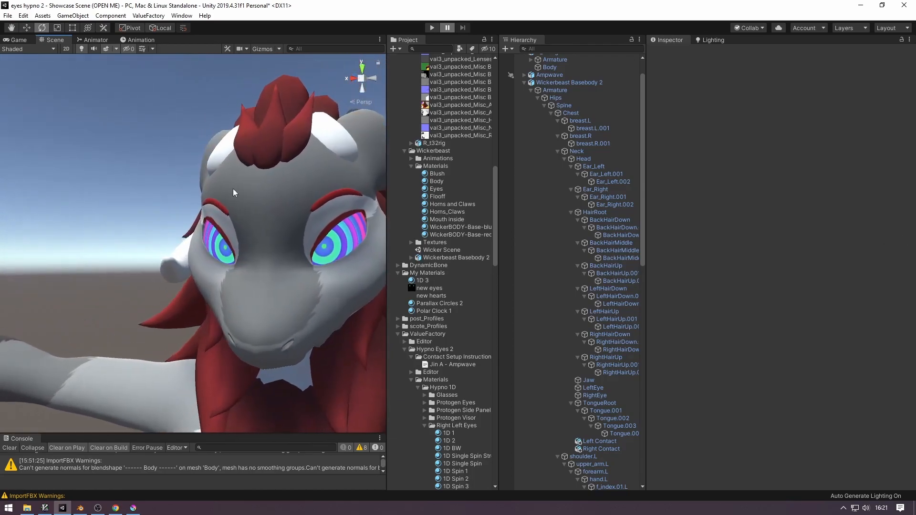
left_click(366, 81)
left_click(354, 79)
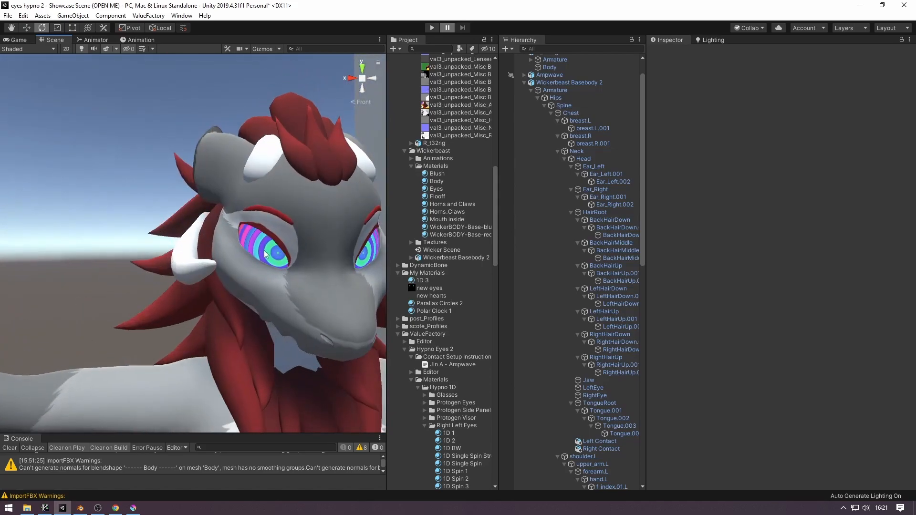
left_click(362, 79)
middle_click_drag(270, 224, 157, 210)
Step: Try tilting Right Contact with the Rotate tool and compare its transform with that of Left Contact
left_click(183, 210)
scroll(182, 211, "up", 4)
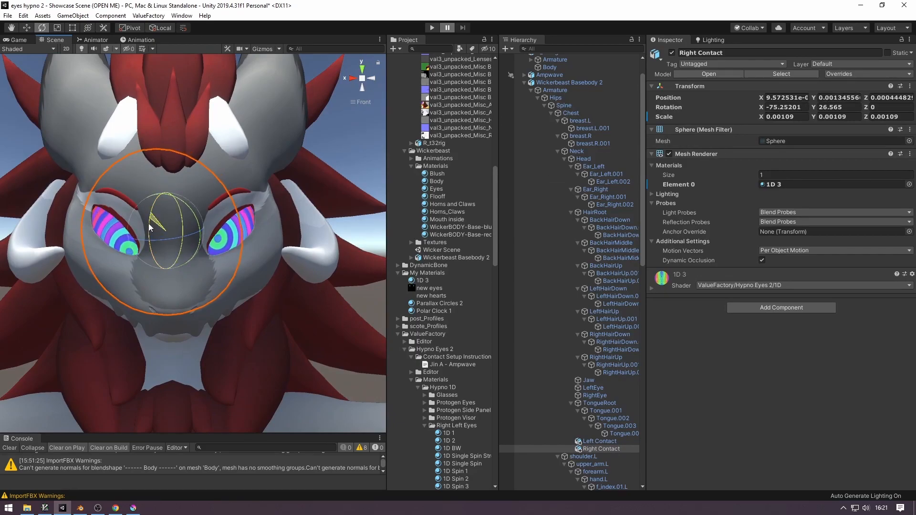
scroll(256, 226, "down", 1)
left_click(600, 442)
left_click(599, 449, "ctrl")
left_click(608, 447)
left_click(610, 442)
left_click(610, 450)
Step: Add a Parent Constraint component to both Left Contact and Right Contact
left_click(613, 442)
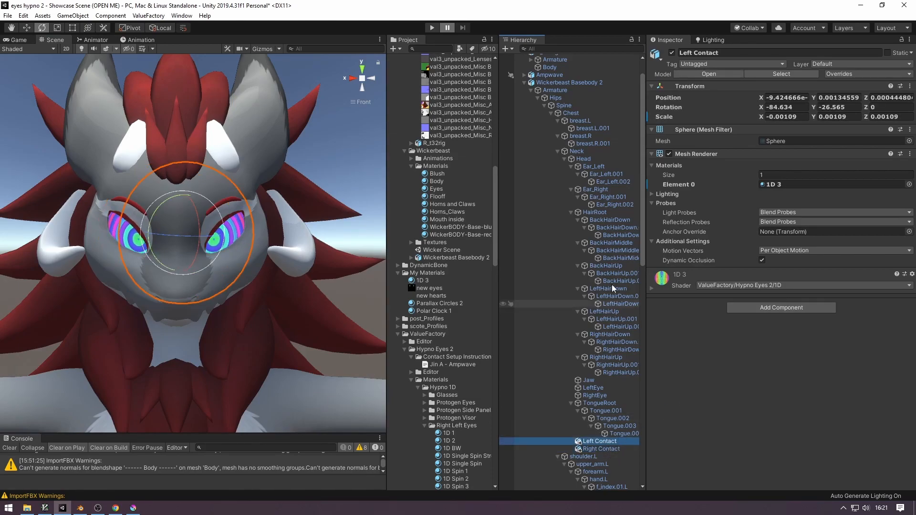
left_click(749, 308)
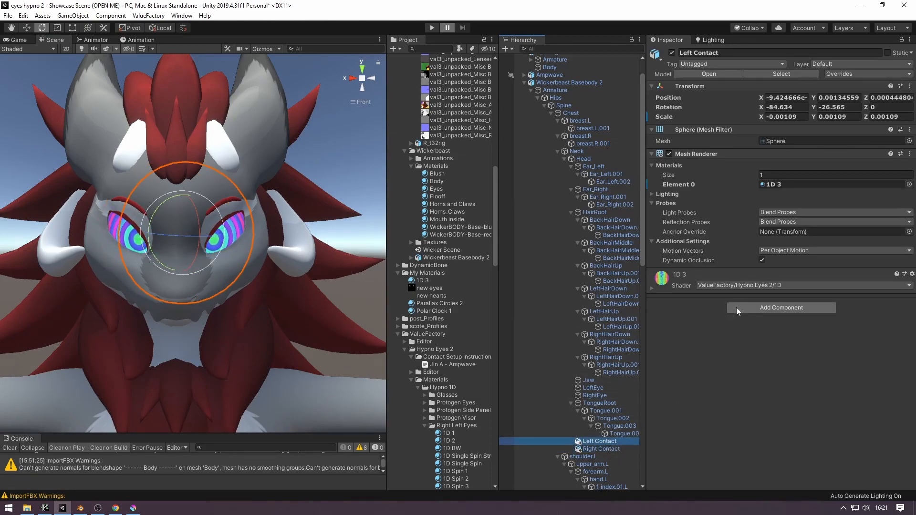
type("pare")
key("Up")
key("Return")
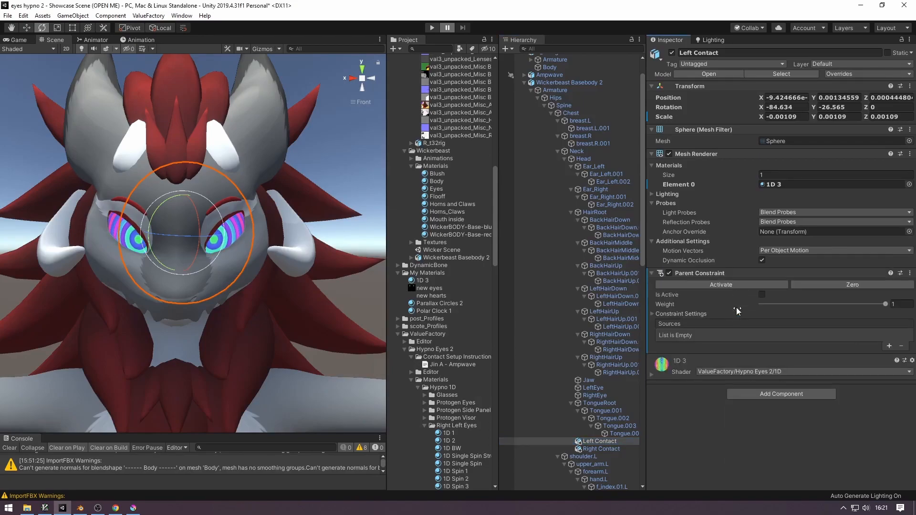
left_click(616, 449)
left_click(768, 310)
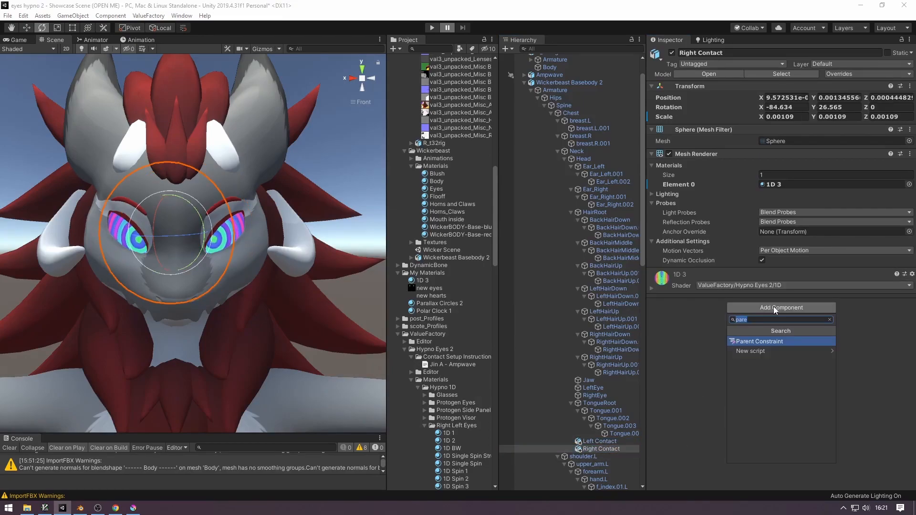
key("Down")
key("Return")
Step: Add the LeftEye bone as a source of the Parent Constraint on Left Contact
left_click(608, 442)
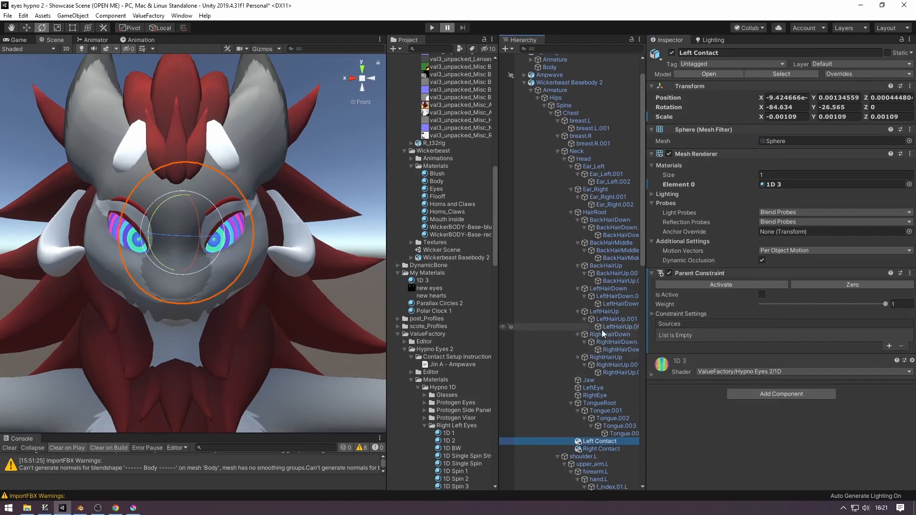
left_click(888, 345)
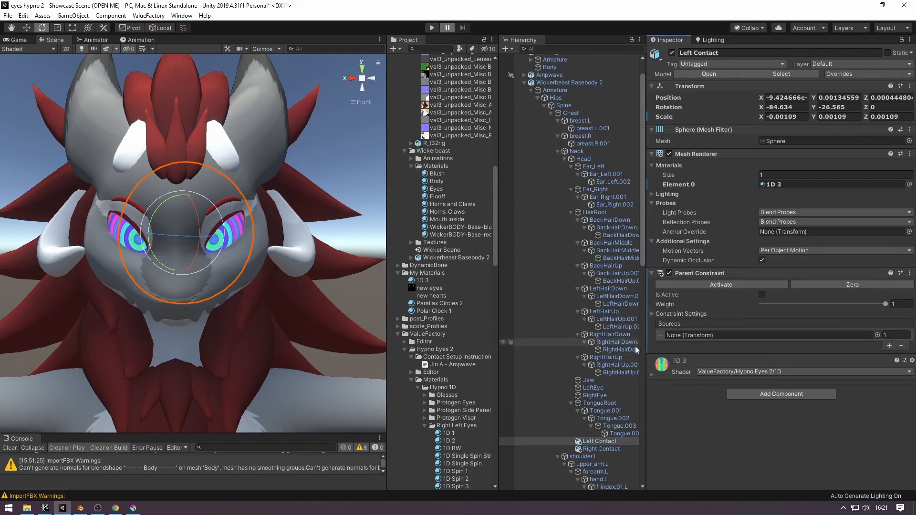
left_click_drag(599, 389, 704, 342)
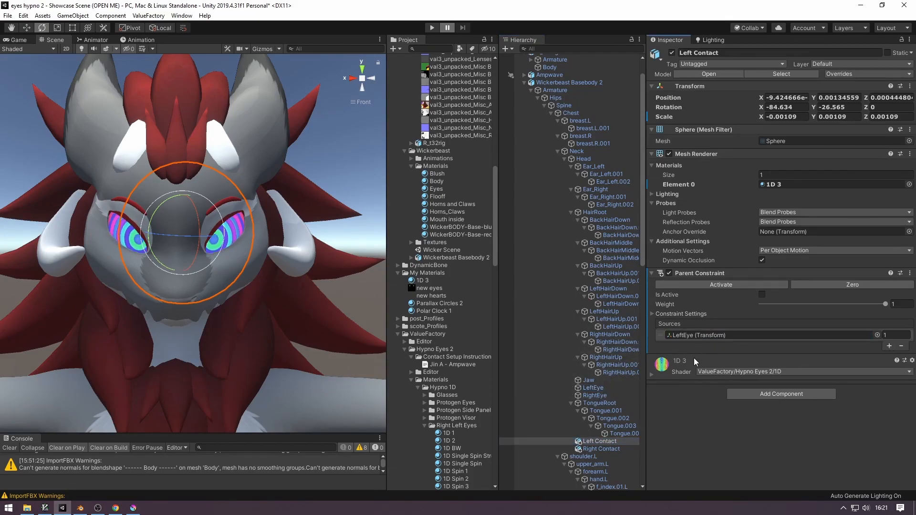
Step: Add the RightEye bone as a source of the Parent Constraint on Right Contact and activate that constraint
left_click(602, 448)
left_click(889, 346)
left_click_drag(595, 395, 737, 336)
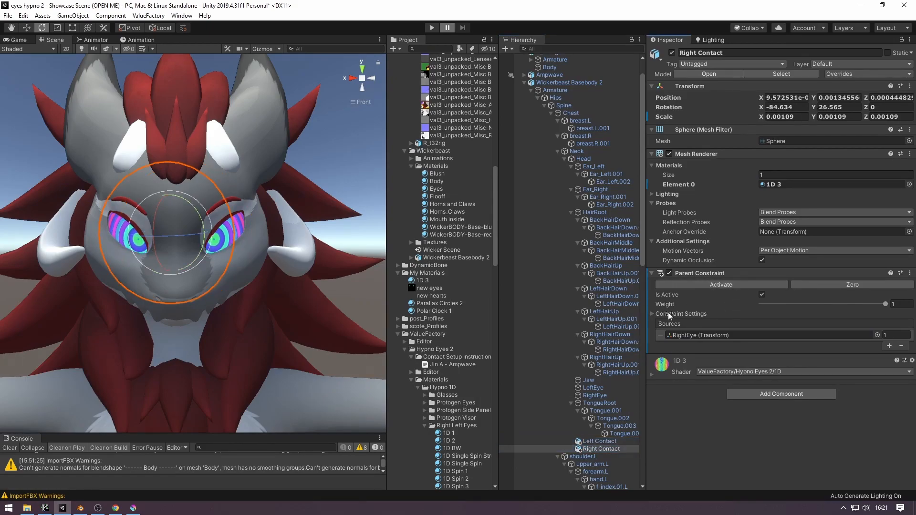
Step: Test the constraints by moving LeftEye and by rotating LeftEye and RightEye together, undoing each change
left_click(609, 395)
left_click(610, 387)
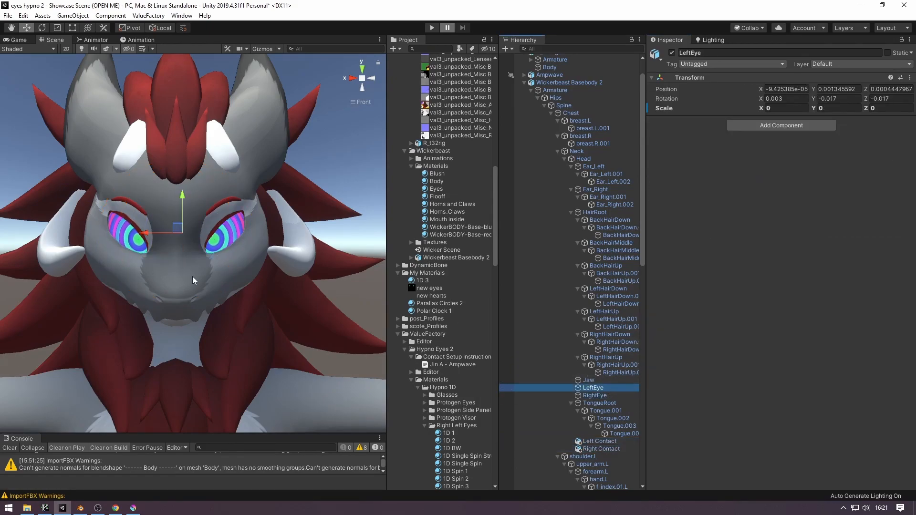
left_click_drag(187, 222, 157, 199)
key("ctrl+z")
key("ctrl+z")
left_click(616, 395, "ctrl")
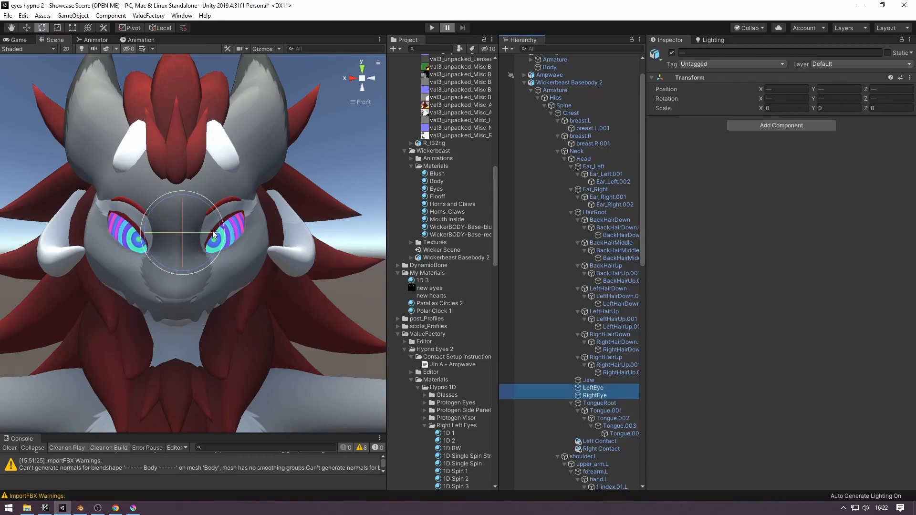
key("ctrl+z")
left_click_drag(184, 245, 197, 214)
key("ctrl+z")
mouse_move(183, 225)
right_mouse_down()
mouse_move(282, 231)
mouse_move(177, 233)
right_mouse_up()
middle_click_drag(177, 233, 200, 234)
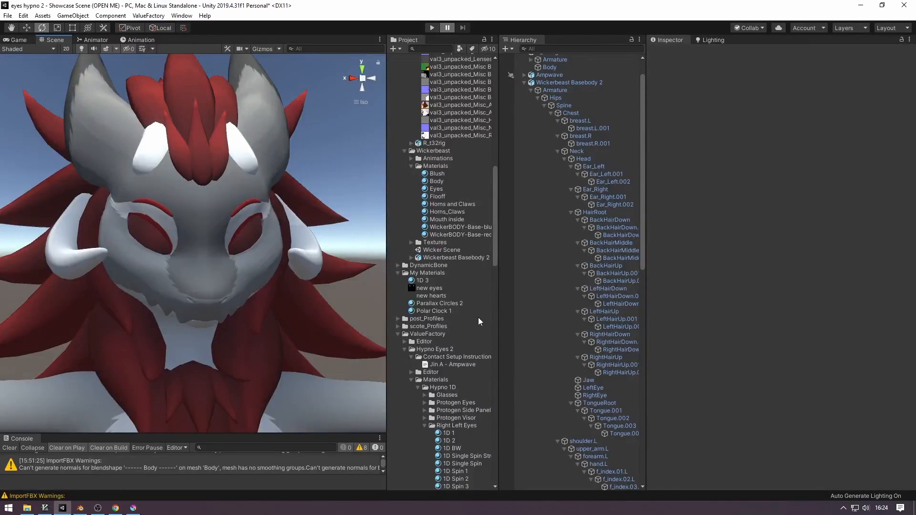
Step: Place a Contact model from the Models folder as a child of each of the LeftEye and RightEye bones
left_click(604, 388)
left_click(600, 395)
left_click(594, 388)
scroll(449, 259, "up", 1)
scroll(437, 240, "down", 1)
scroll(437, 242, "down", 15)
left_click_drag(440, 263, 595, 403)
Step: Set the X, Y and Z scale of both Contact objects to 0.001 and enlarge them slightly with the Scale tool
left_click(602, 396, "ctrl")
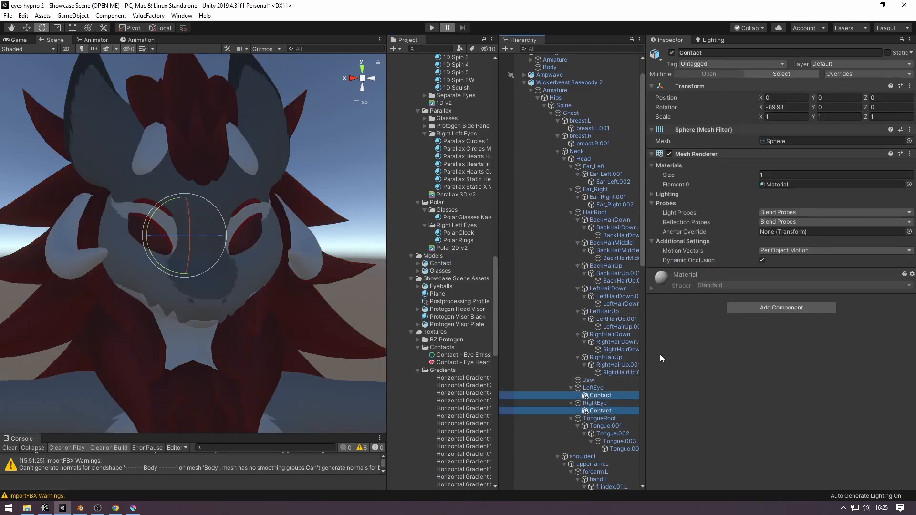
left_click(795, 116)
type(".001")
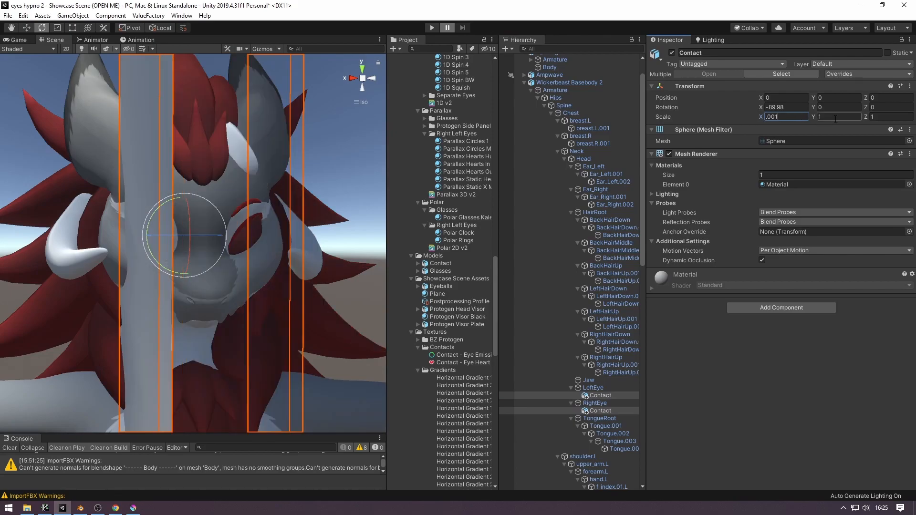
left_click(835, 117)
type(".001")
left_click(880, 117)
type(".001")
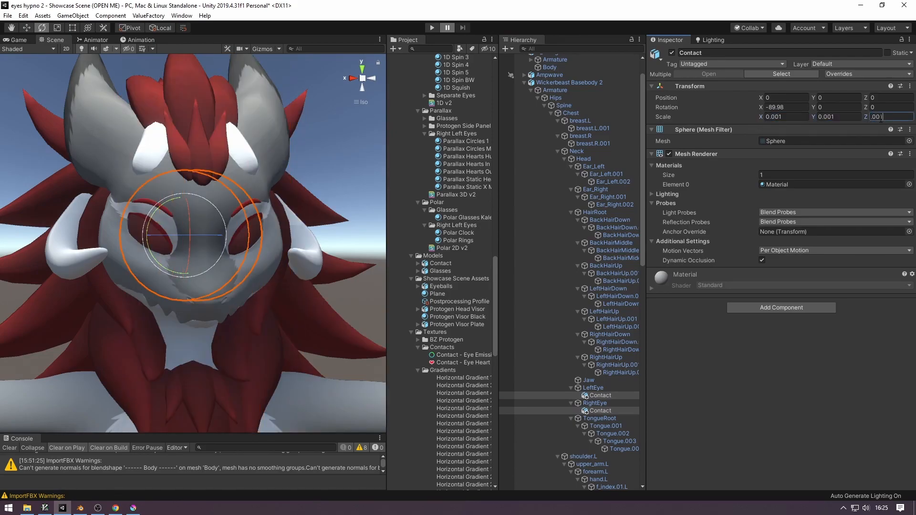
right_click_drag(221, 250, 210, 249)
left_click_drag(191, 237, 187, 238)
Step: Scale the LeftEye and RightEye bones up together uniformly to about 4.78
left_click(619, 388)
left_click(615, 404, "ctrl")
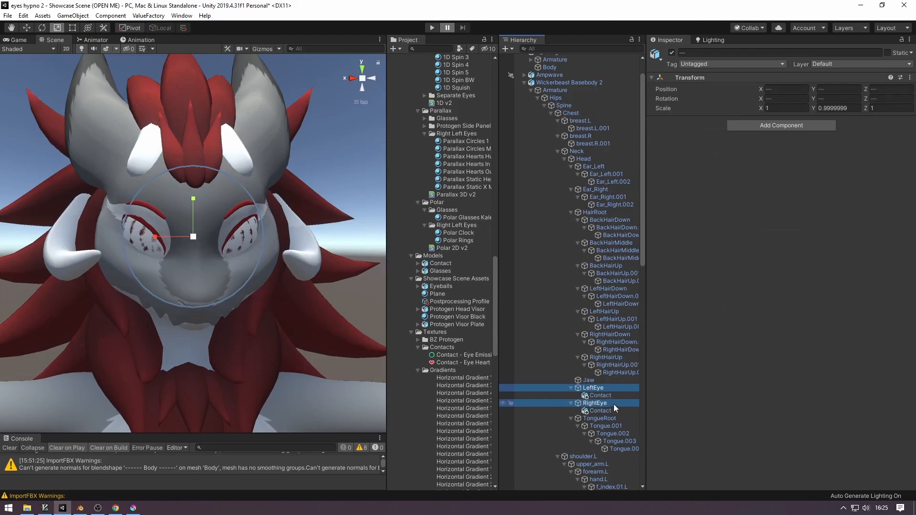
key("f")
left_click_drag(197, 241, 391, 261)
left_click_drag(391, 262, 243, 369, "alt")
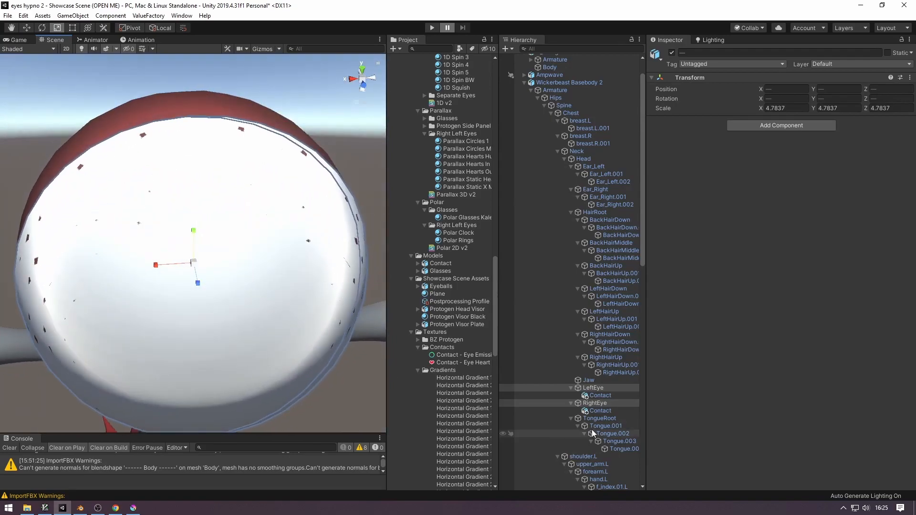
Step: Scale both Contact objects uniformly to about 0.001076 to fit them closely around the enlarged eyeballs
left_click(602, 410)
left_click(603, 396, "ctrl")
left_click_drag(190, 270, 239, 235)
left_click_drag(142, 229, 146, 231)
left_click(360, 98)
left_click(366, 83)
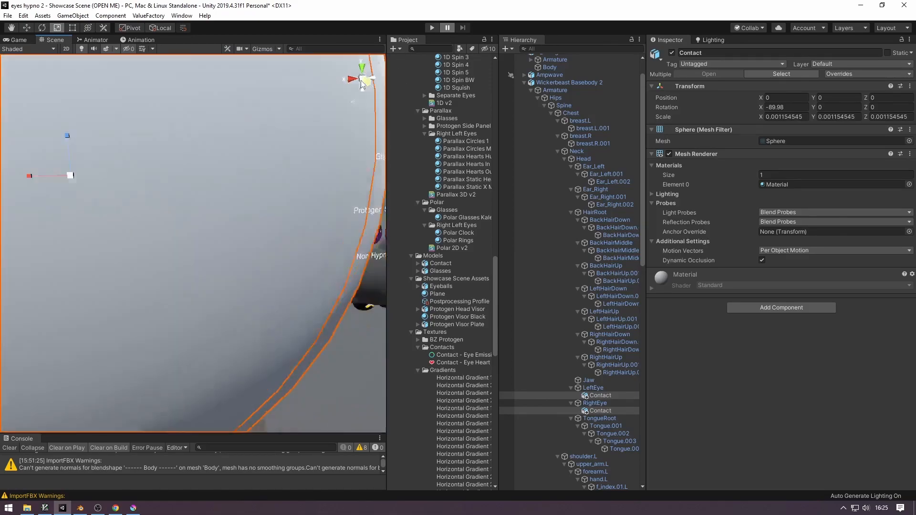
left_click(363, 81)
left_click_drag(323, 202, 379, 77, "alt")
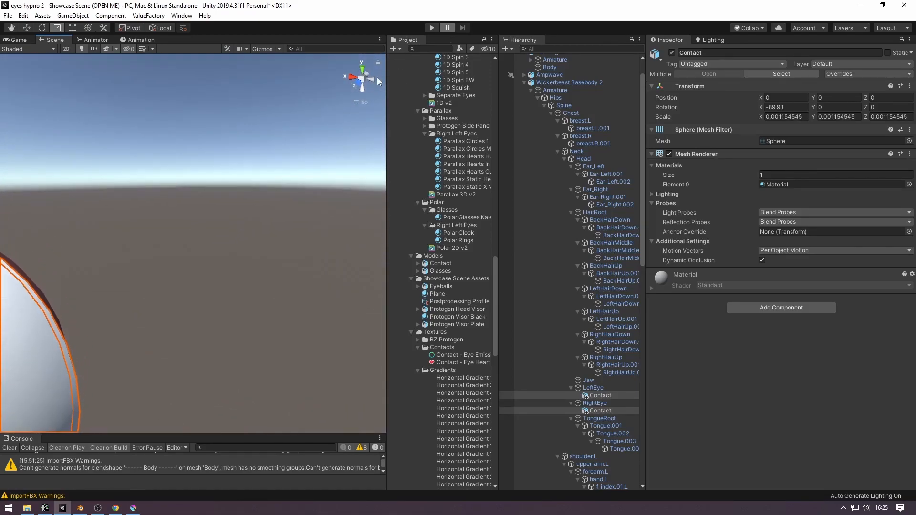
left_click(364, 81)
left_click_drag(315, 162, 147, 259, "alt")
left_click_drag(256, 259, 256, 262)
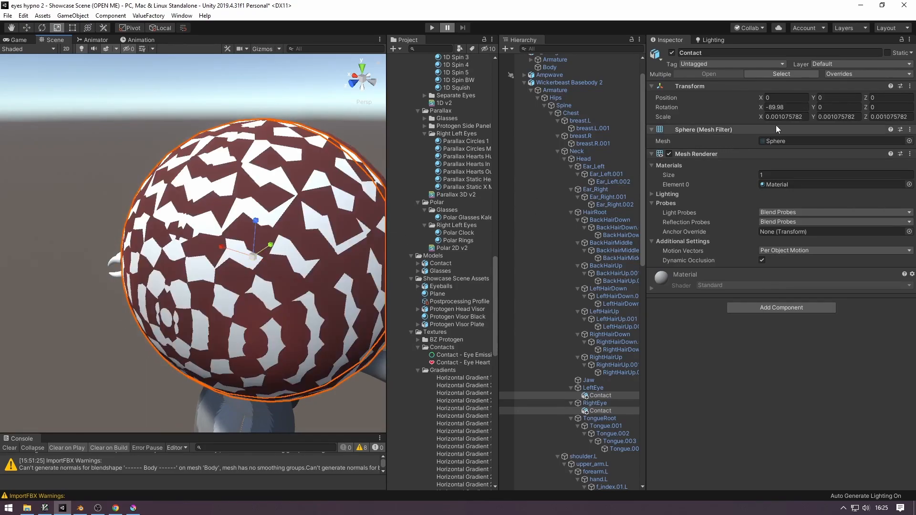
Step: Set the X, Y and Z scale of both Contact objects to 0.00108
type("08")
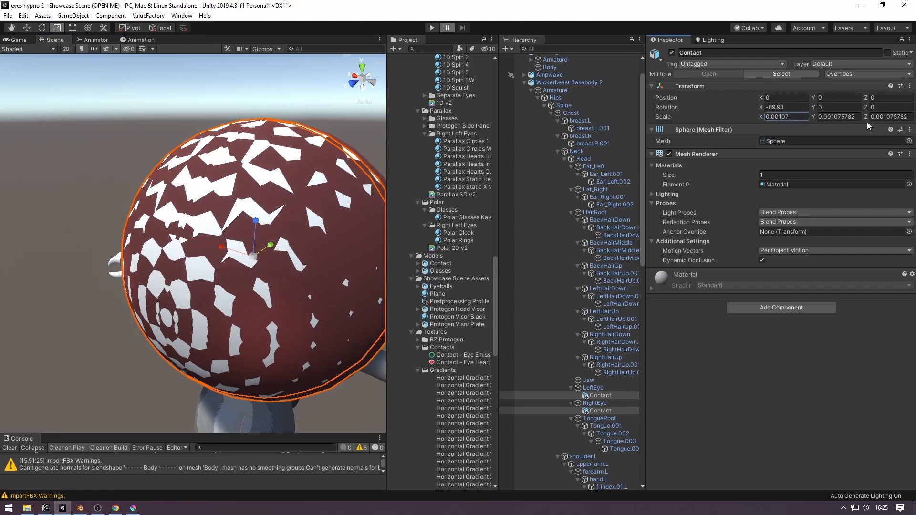
key("ctrl+a")
key("ctrl+c")
left_click(843, 116)
key("ctrl+v")
left_click(891, 116)
key("ctrl+v")
left_click(807, 117)
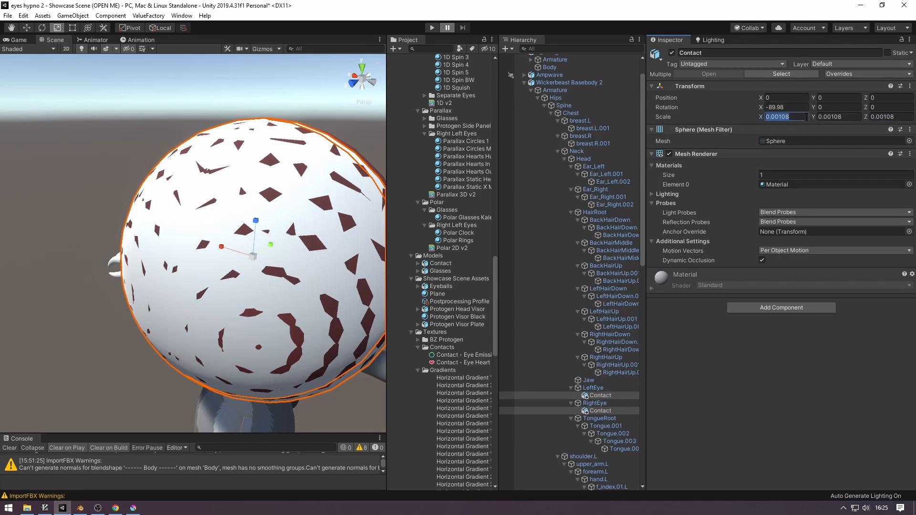
Step: Set the X, Y and Z scale of both Contact objects to 0.00109
type("5")
key("BackSpace")
key("BackSpace")
type("9")
key("Return")
key("ctrl+v")
left_click(884, 118)
key("ctrl+v")
Step: Revert the scale overrides of the RightEye and LeftEye bones to their original prefab values
right_click_drag(231, 209, 420, 179)
left_click(602, 403)
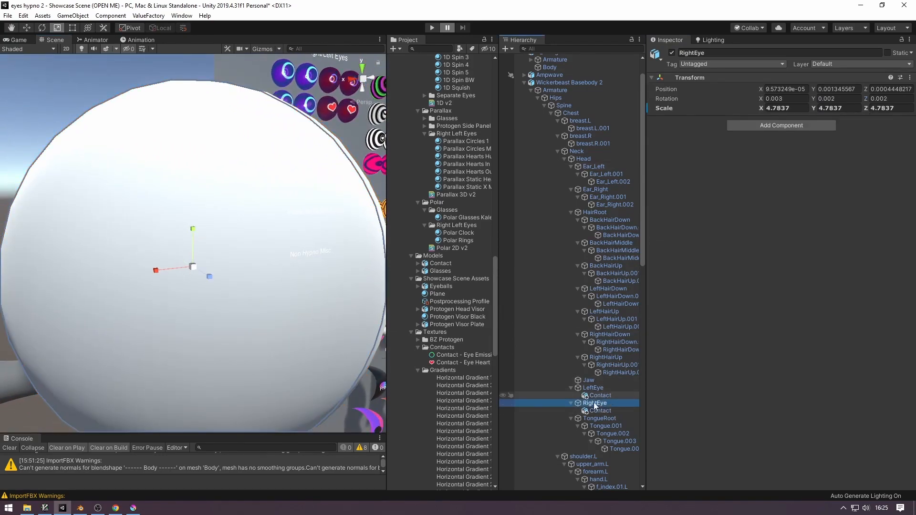
right_click(665, 109)
left_click(686, 124)
left_click(593, 389)
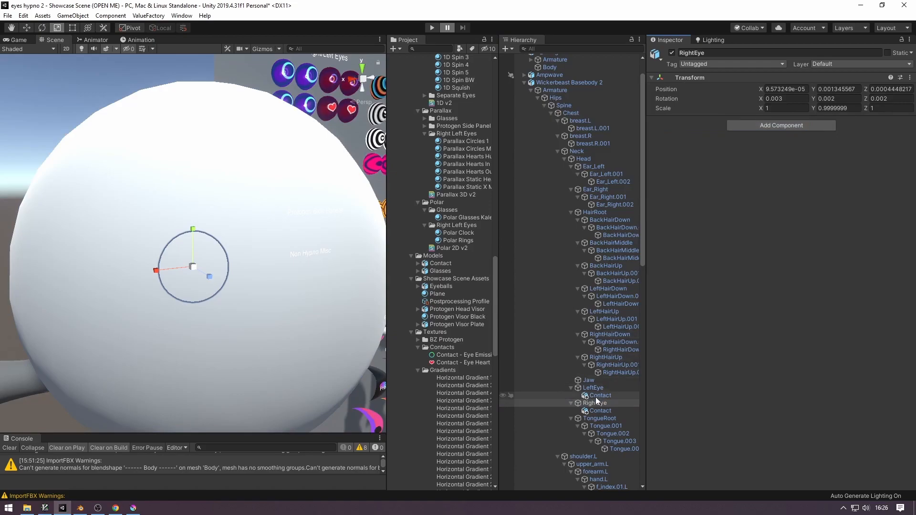
right_click(666, 108)
left_click(686, 127)
Step: Rotate the RightEye and LeftEye bones together as a test of the fitted contacts, and undo the rotation
right_click_drag(329, 159, 151, 192)
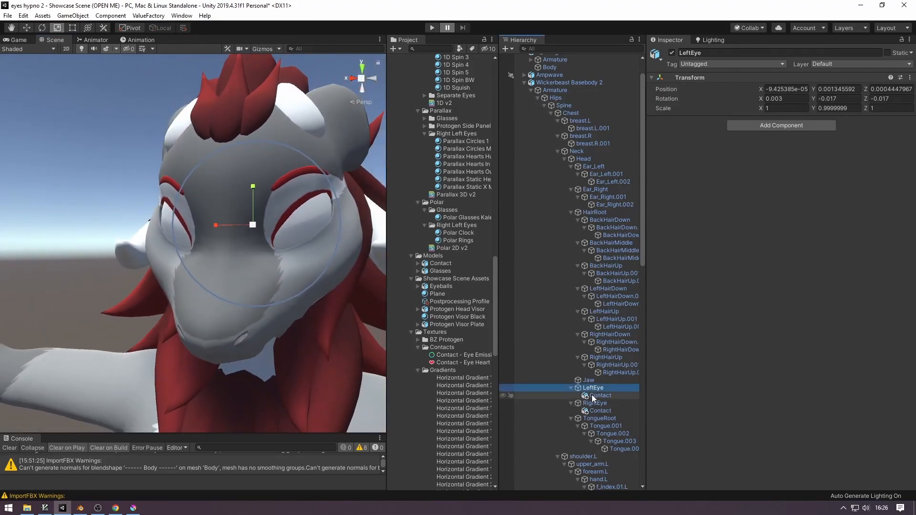
left_click(590, 402)
left_click(593, 388, "ctrl")
right_click_drag(267, 231, 277, 279)
key("e")
mouse_move(226, 285)
left_mouse_down()
mouse_move(242, 267)
mouse_move(268, 264)
mouse_move(219, 309)
mouse_move(223, 280)
left_mouse_up()
left_click_drag(236, 242, 253, 274)
key("ctrl+z")
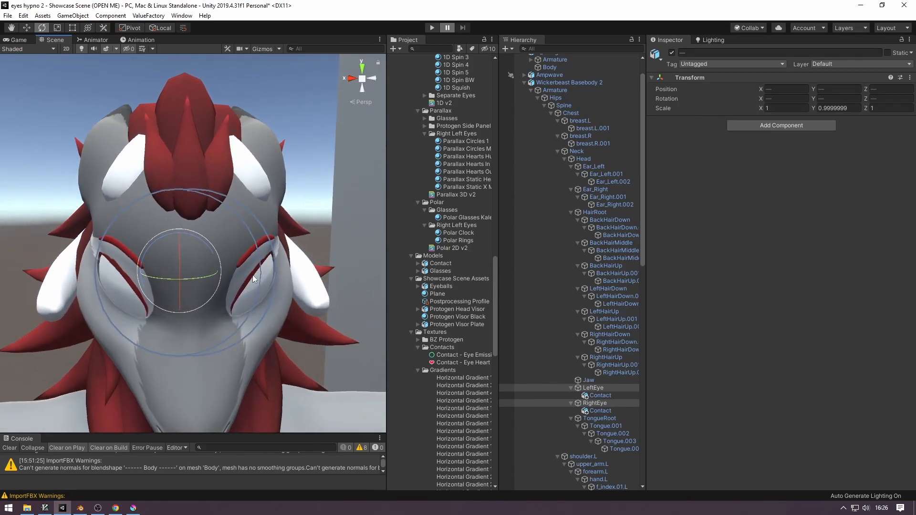
right_click_drag(253, 275, 244, 281)
Step: Raise the vrc.blink_left and vrc.blink_right blendshapes of the avatar's Body to 100 and inspect the closed eyelids over the contacts
scroll(594, 369, "down", 15)
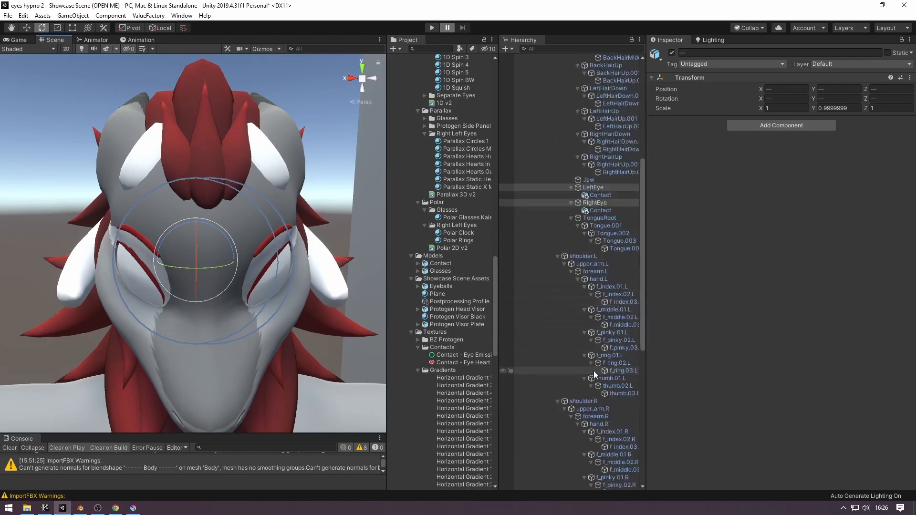
left_click(549, 441)
left_click_drag(761, 182, 794, 183)
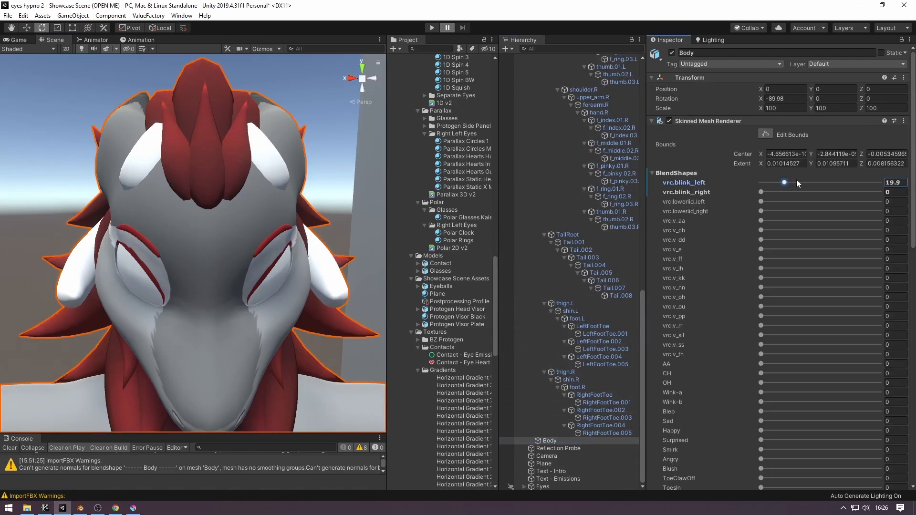
key("d")
key("w")
right_click_drag(287, 257, 217, 246)
key("s")
left_click_drag(760, 193, 887, 194)
key("a")
right_click_drag(306, 232, 458, 232)
key("s")
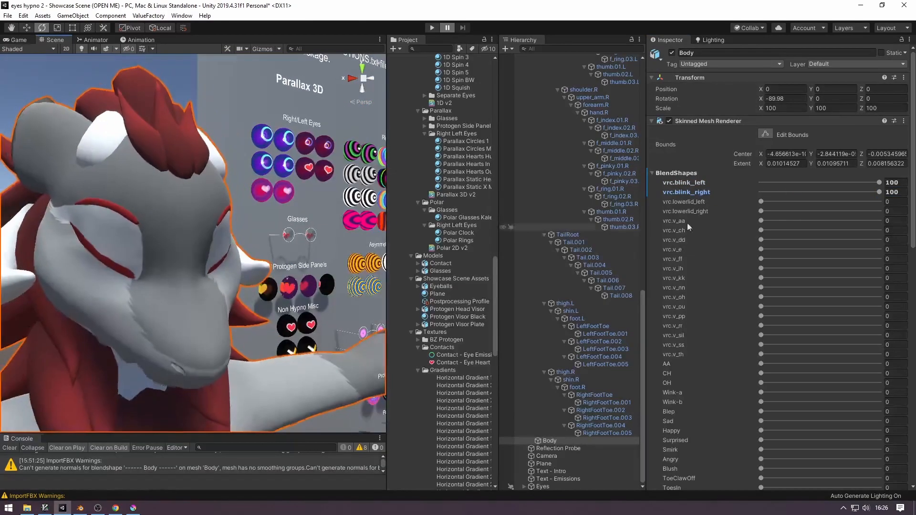
Step: Set the vrc.blink_left and vrc.blink_right blendshapes of the Body back to 0
left_click_drag(824, 193, 757, 183)
right_click_drag(362, 186, 239, 188)
key("d")
Step: View the avatar's head straight from the front in orthographic projection, framed closely around the eyes
left_click(373, 78)
left_click(351, 79)
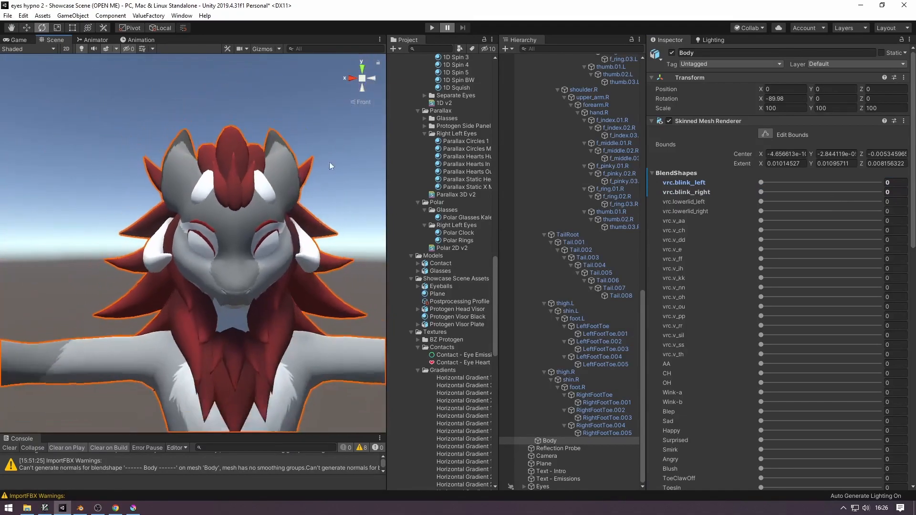
scroll(261, 253, "up", 3)
scroll(261, 251, "down", 5)
left_click(214, 233)
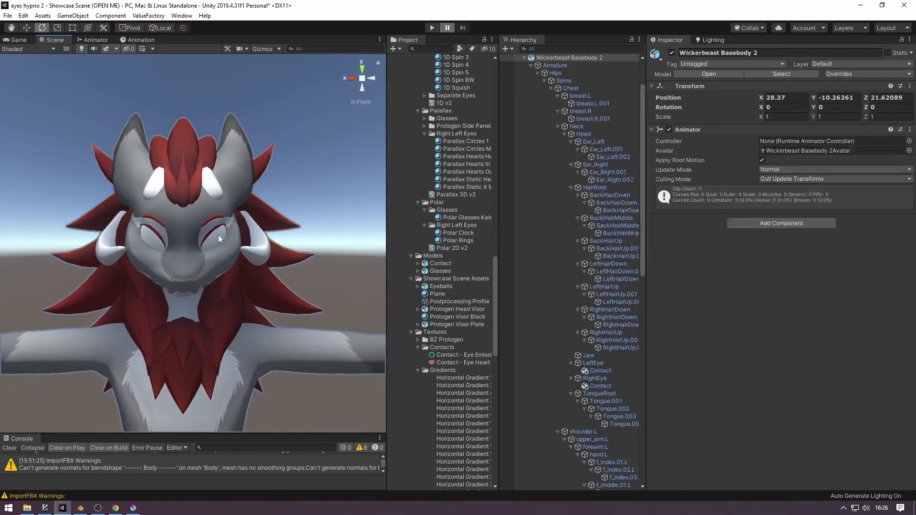
key("f")
left_click(203, 164)
left_click(202, 164)
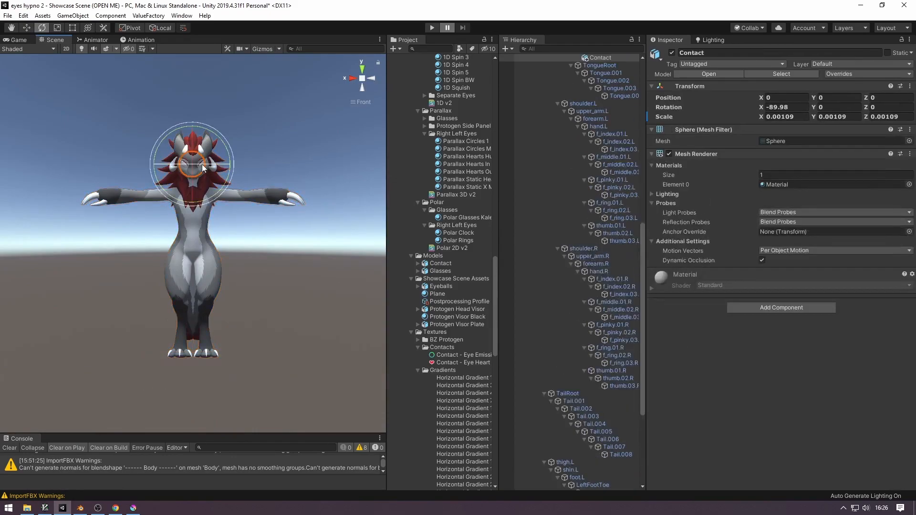
key("f")
scroll(224, 201, "down", 6)
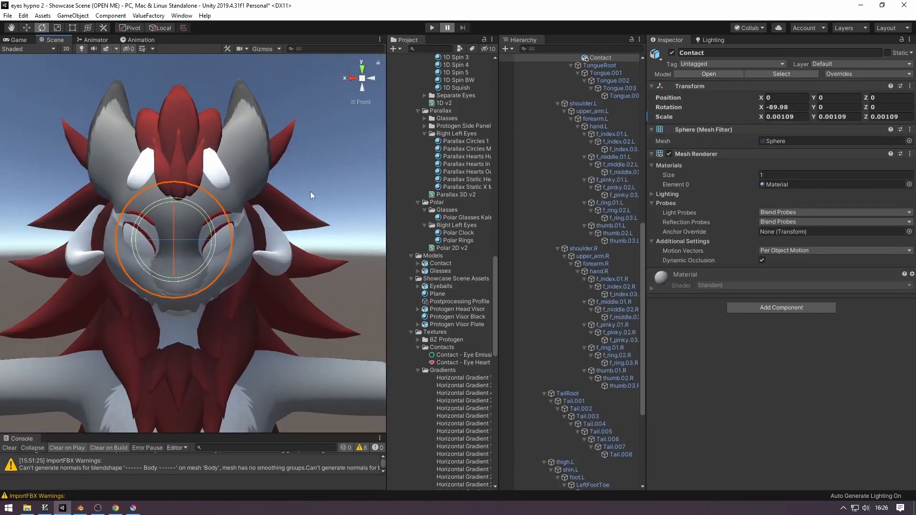
left_click(308, 190)
scroll(254, 212, "down", 2)
scroll(255, 212, "up", 3)
scroll(254, 212, "up", 2)
Step: Assign the 1D 3 material from My Materials to both Contact objects under LeftEye and RightEye
scroll(432, 250, "up", 10)
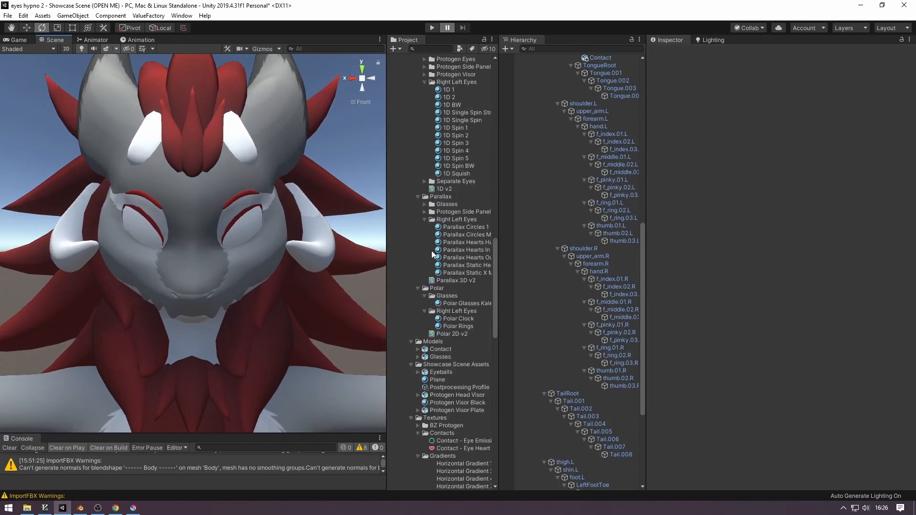
scroll(439, 191, "up", 1)
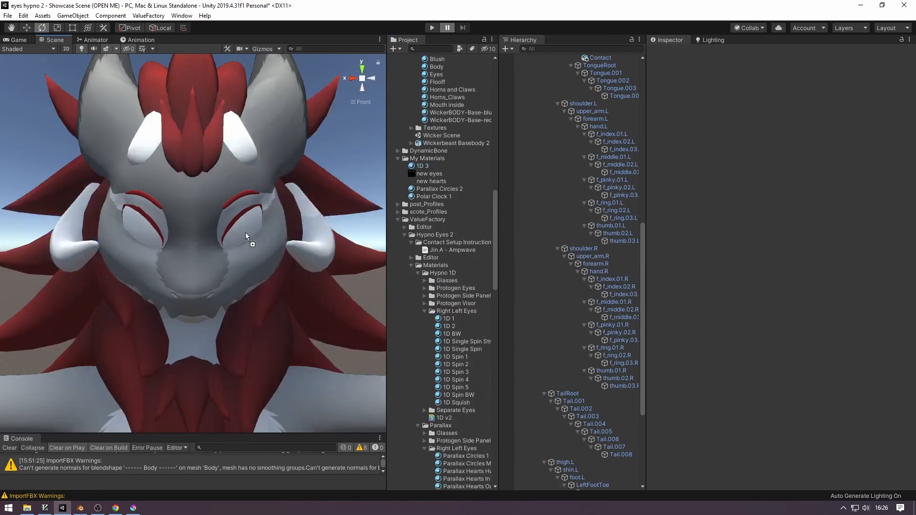
scroll(601, 300, "up", 10)
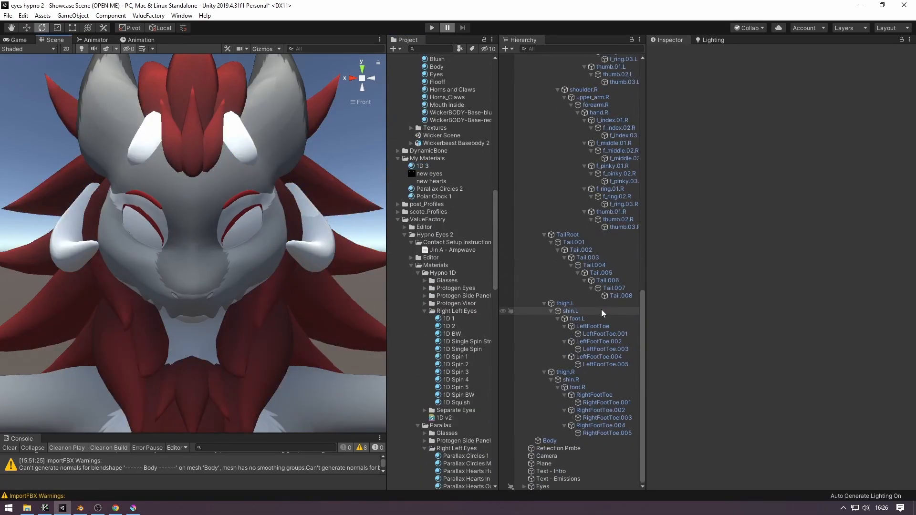
left_click(599, 298)
left_click(599, 285, "ctrl")
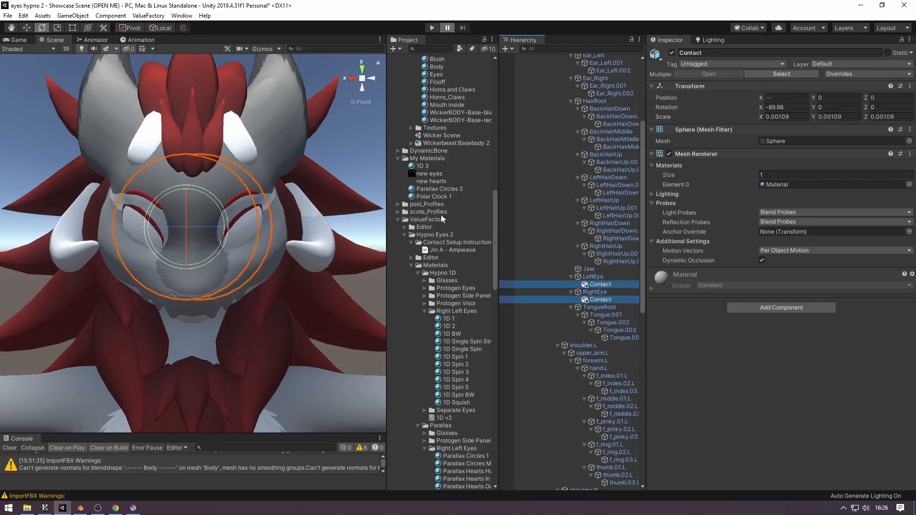
left_click_drag(419, 167, 797, 185)
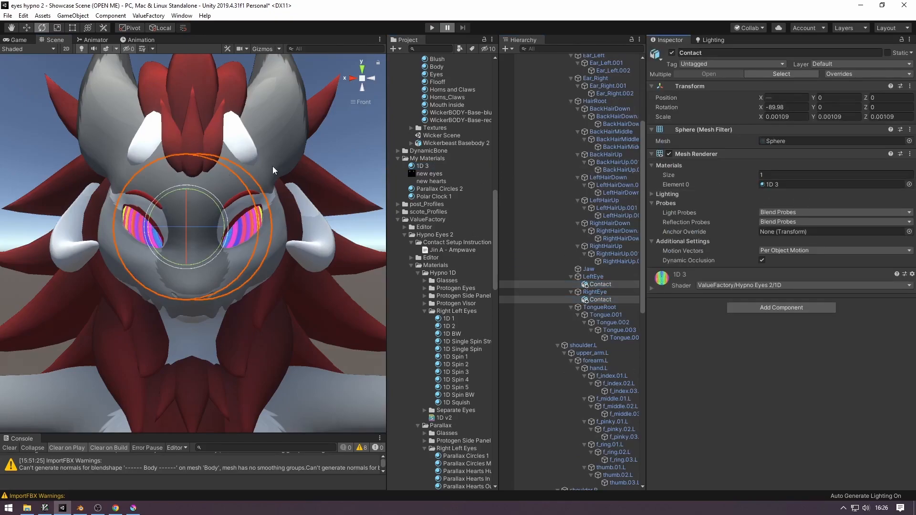
Step: Try rotating the Contact under RightEye around different axes to aim its pattern, and undo each rotation
left_click(613, 284)
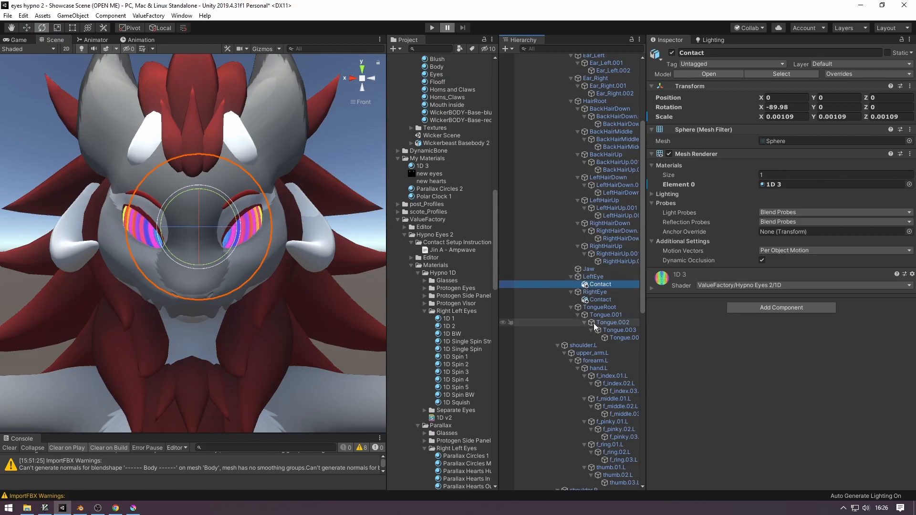
left_click(602, 300)
mouse_move(194, 223)
left_mouse_down()
mouse_move(180, 224)
mouse_move(210, 228)
mouse_move(196, 230)
left_mouse_up()
key("ctrl+z")
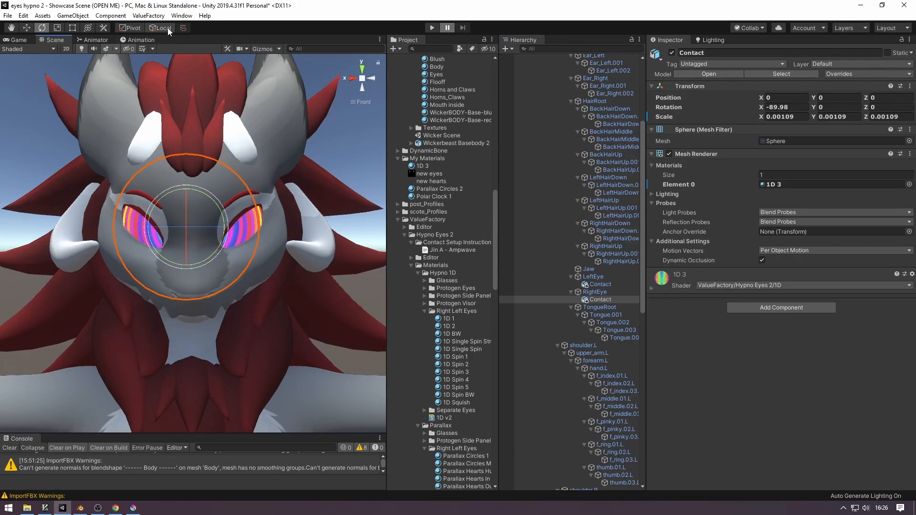
mouse_move(206, 230)
left_mouse_down()
mouse_move(172, 227)
mouse_move(173, 211)
mouse_move(170, 223)
mouse_move(193, 225)
mouse_move(168, 221)
mouse_move(197, 231)
left_mouse_up()
key("ctrl+z")
key("ctrl+z")
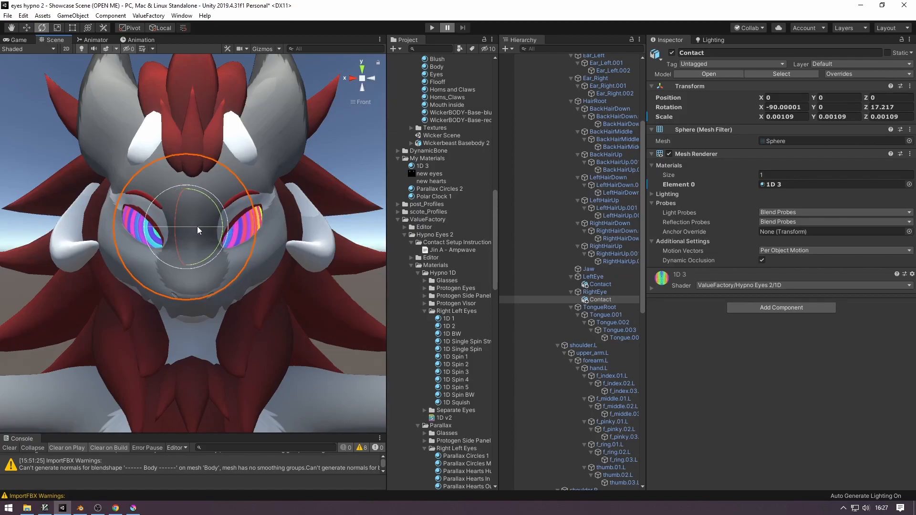
key("ctrl+z")
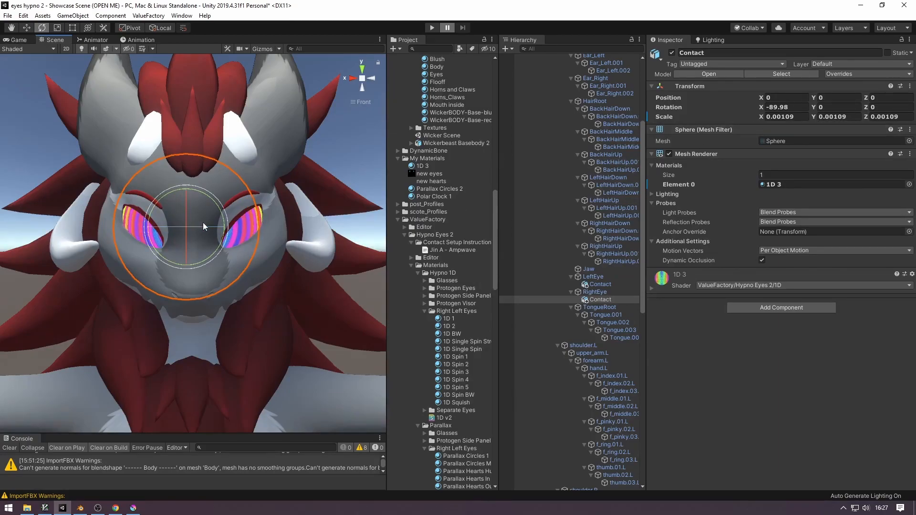
mouse_move(186, 211)
left_mouse_down()
mouse_move(202, 237)
mouse_move(190, 211)
left_mouse_up()
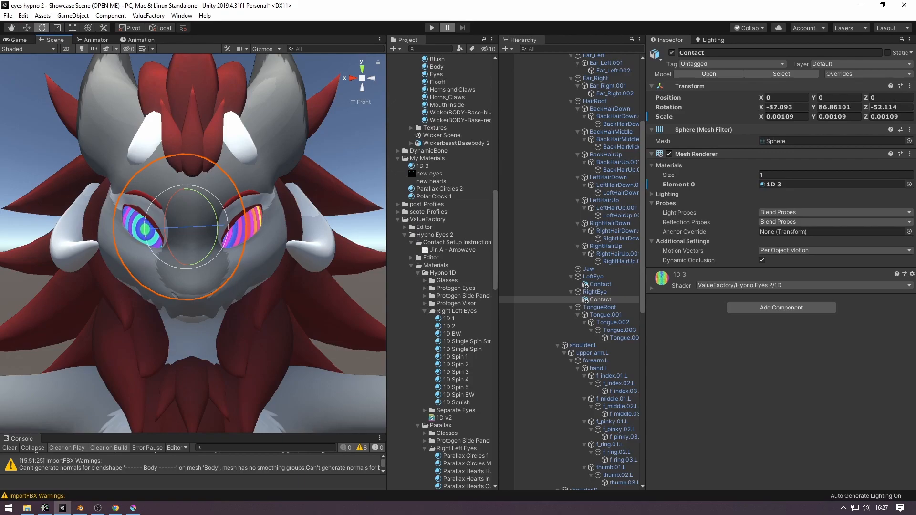
key("ctrl+z")
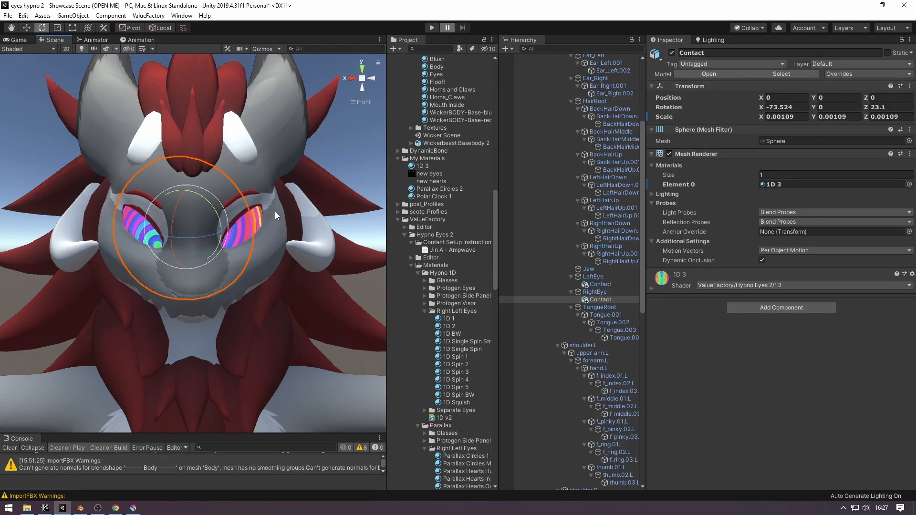
key("ctrl+z")
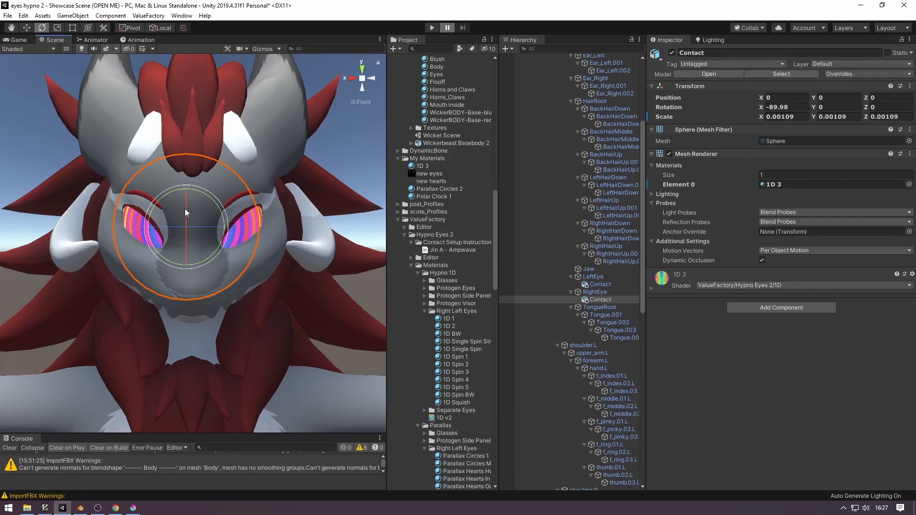
Step: Rotate the Contact under RightEye to X -82.146 and Y 23.324 so its pattern centers in the visible eye
left_click_drag(202, 228, 176, 231)
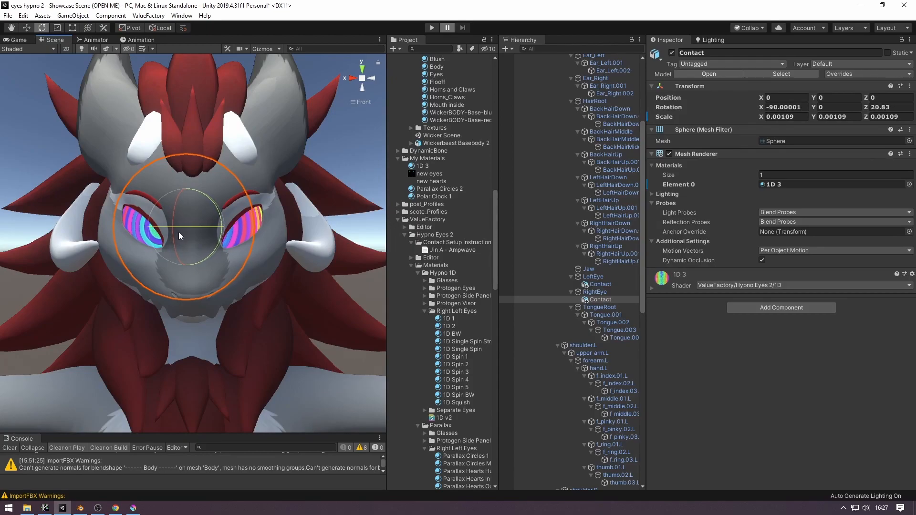
mouse_move(180, 233)
left_mouse_down()
mouse_move(173, 210)
mouse_move(173, 223)
mouse_move(202, 219)
mouse_move(181, 225)
mouse_move(173, 207)
mouse_move(171, 219)
left_mouse_up()
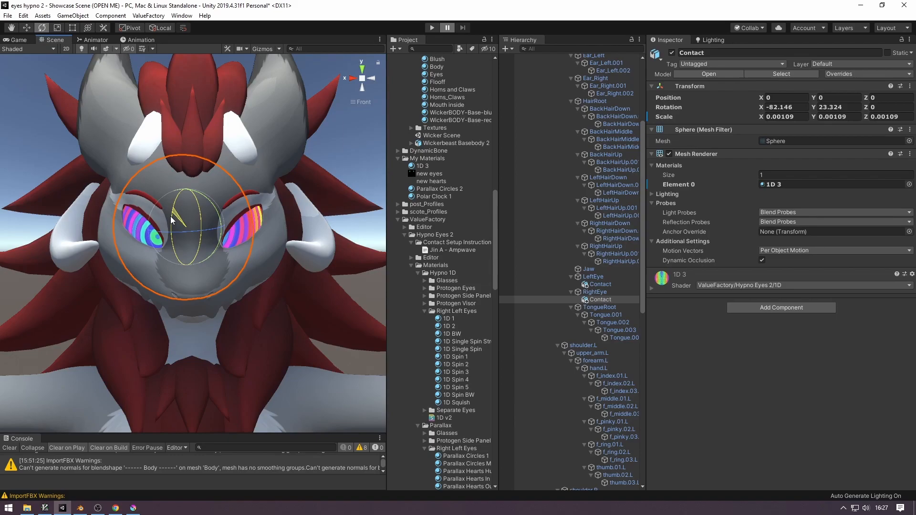
left_click_drag(170, 217, 171, 218)
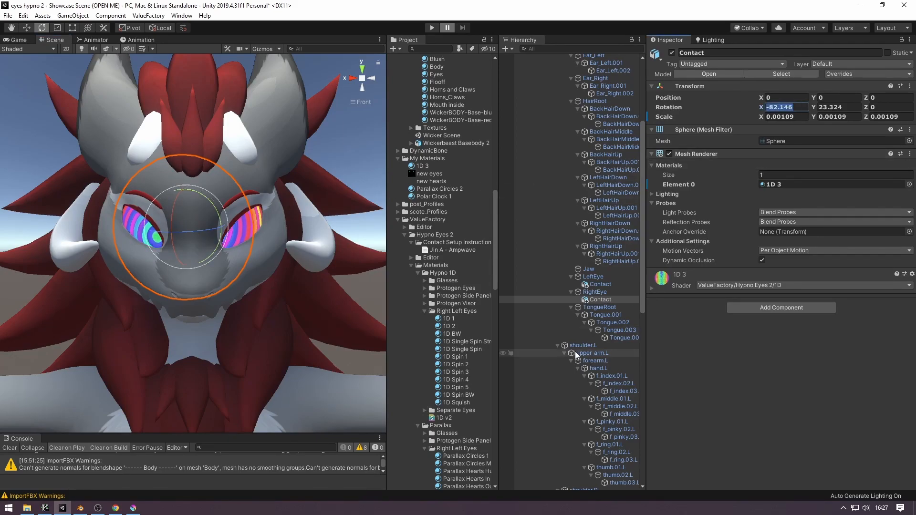
Step: Copy the X rotation -82.146 and Y rotation 23.324 from the RightEye Contact to the LeftEye Contact
left_click(600, 284)
left_click(600, 299)
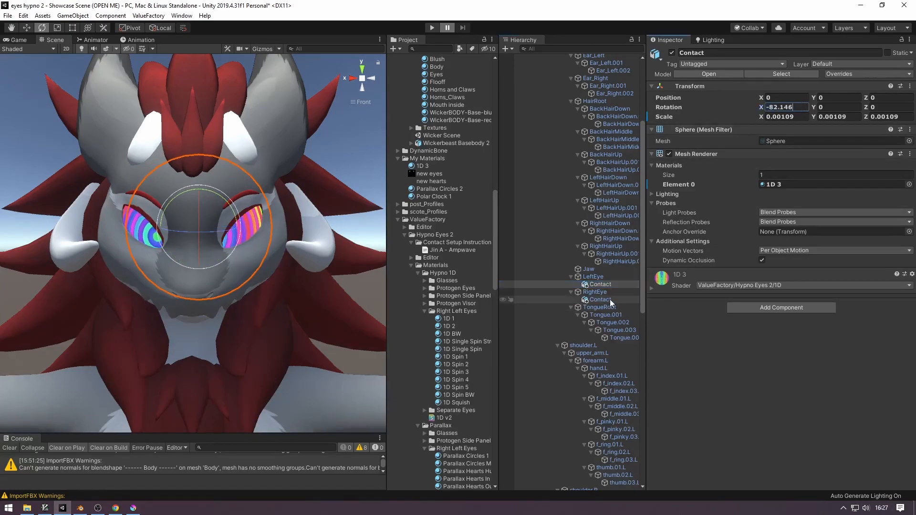
left_click(839, 106)
left_click(617, 283)
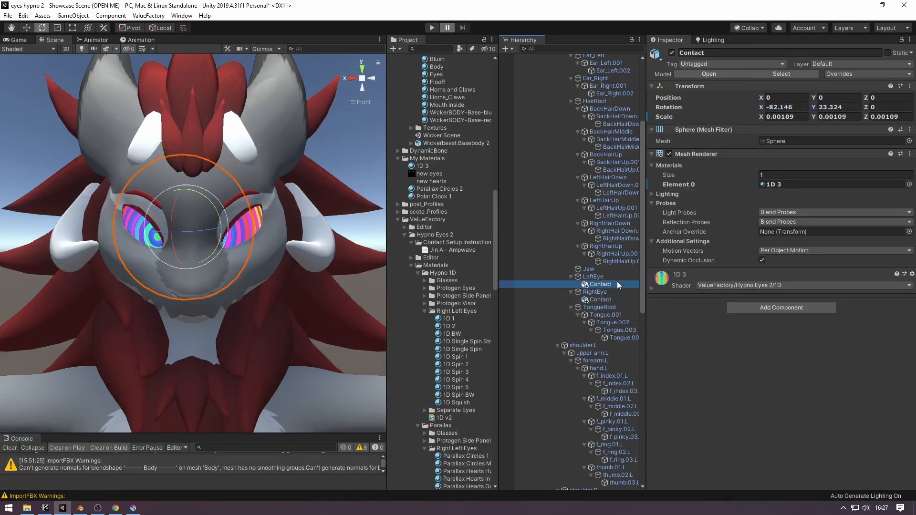
left_click(603, 308)
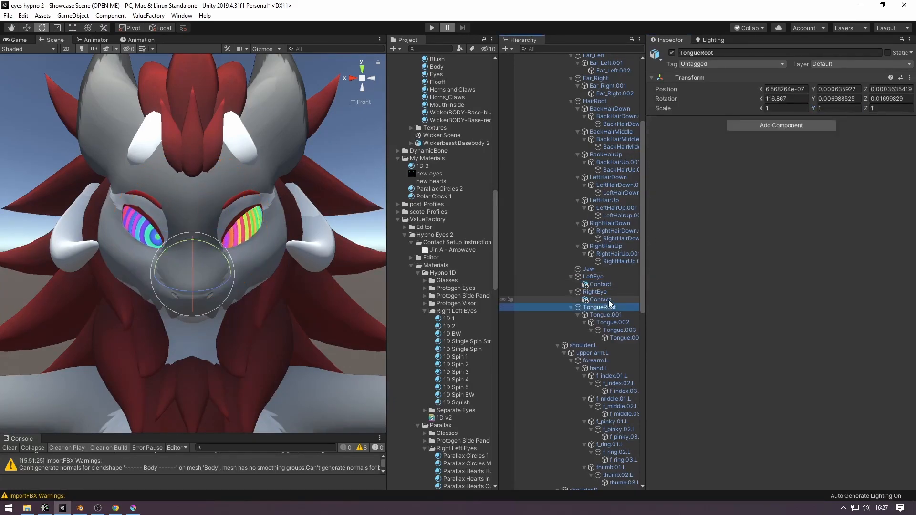
left_click(608, 300)
left_click(616, 285)
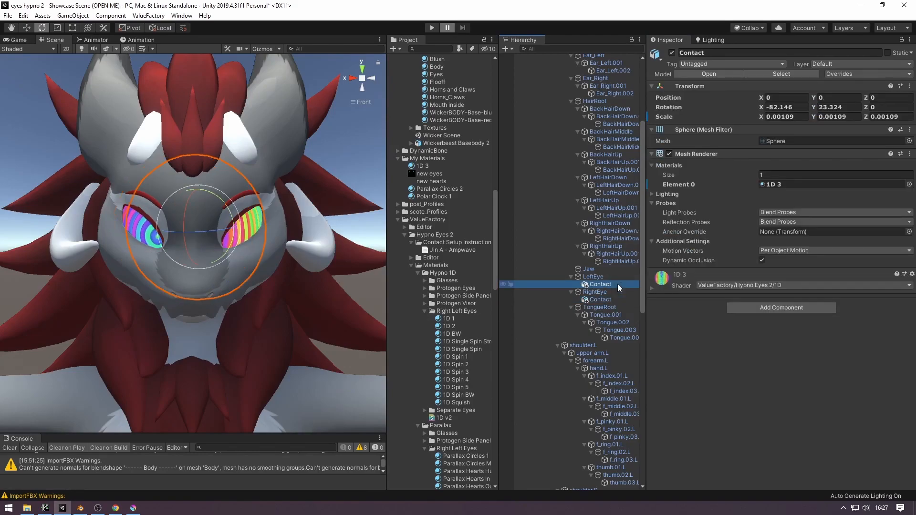
Step: Mirror the LeftEye Contact by setting its Y rotation to -23.324 and its X scale to -0.00109
left_click(849, 106)
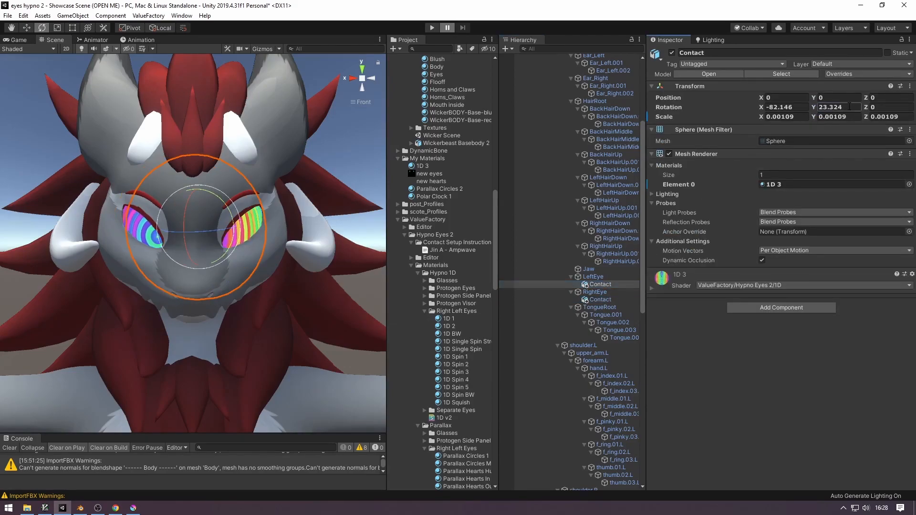
type("-23.324")
left_click(801, 115)
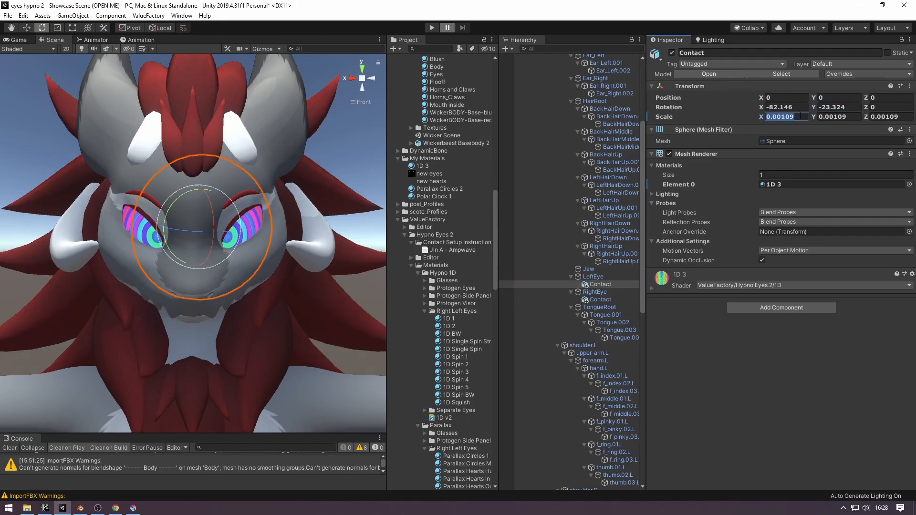
key("Home")
type("-")
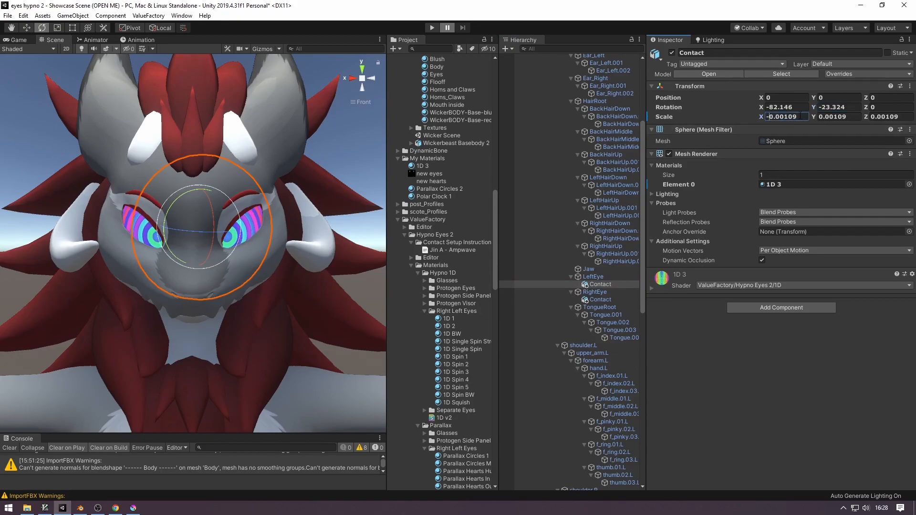
left_click(24, 142)
Step: Inspect the textured eyes from several angles, test-rotate the LeftEye and RightEye bones together, and undo the rotation
right_click_drag(102, 183, 196, 221)
left_click(362, 79)
right_click_drag(136, 243, 901, 253)
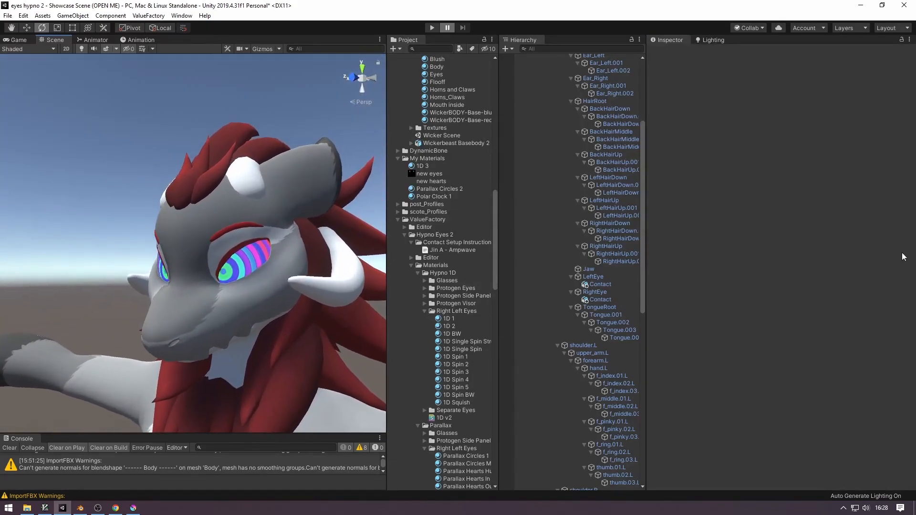
left_click(593, 277)
left_click(594, 292, "ctrl")
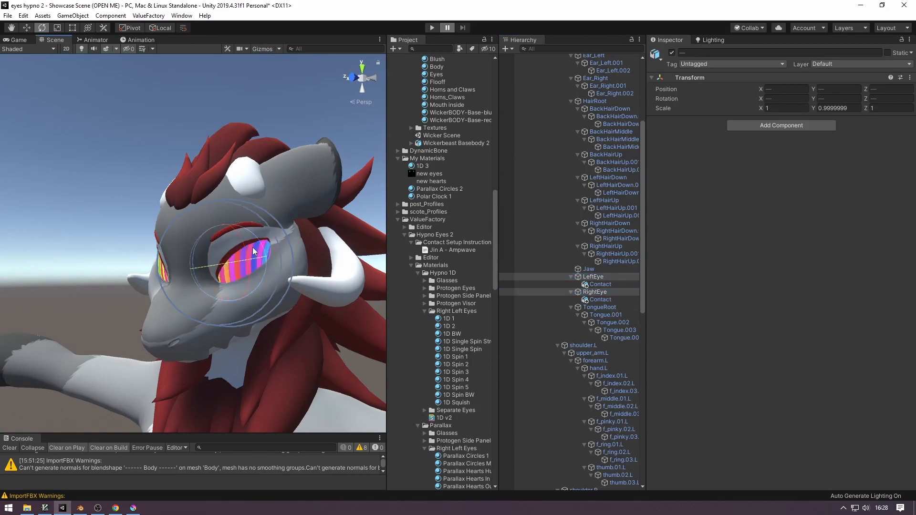
left_click_drag(206, 246, 339, 249, "alt")
left_click_drag(262, 248, 292, 250)
key("ctrl+z")
key("ctrl+z")
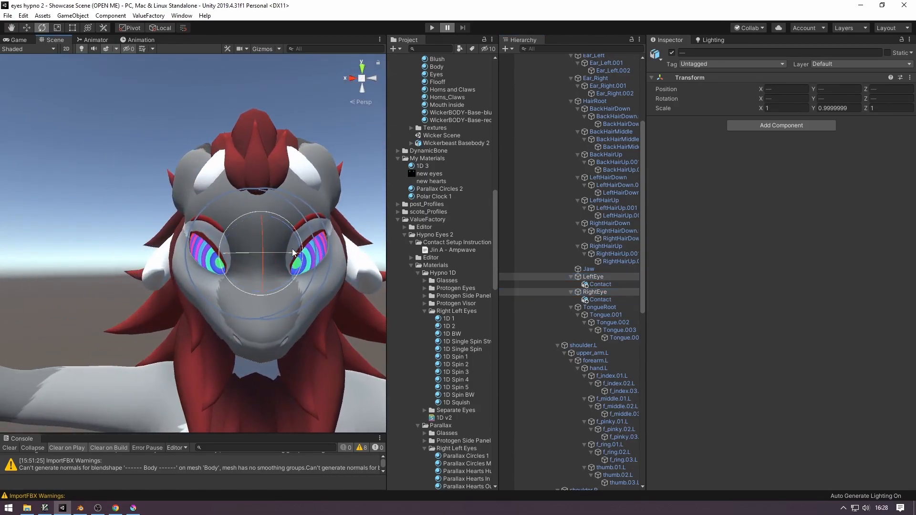